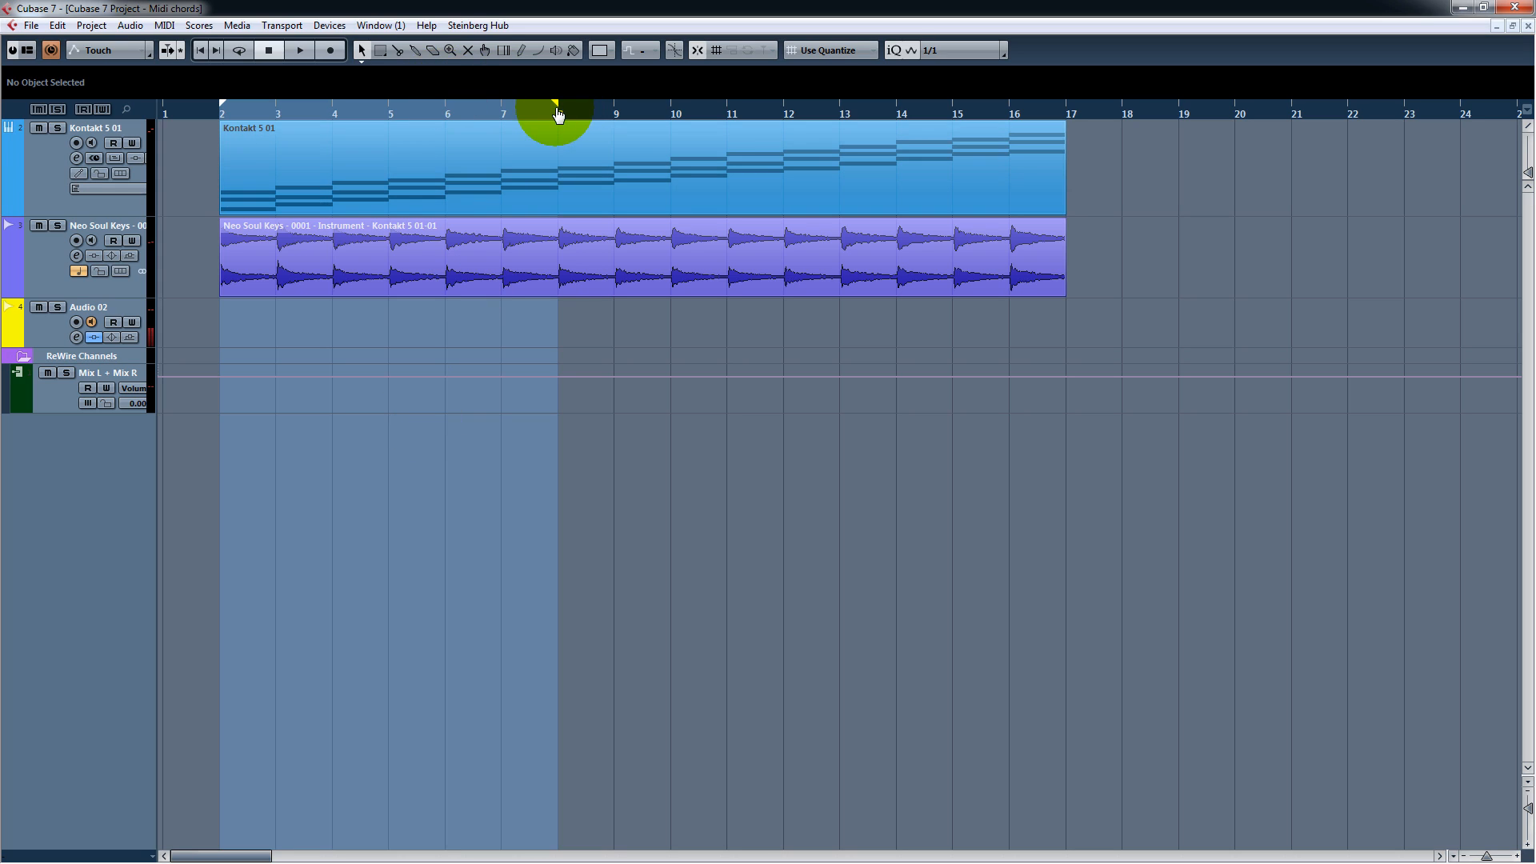
- Extend the locator range so that it spans from bar 2 to bar 17
left_click_drag(558, 112, 1044, 137)
left_click(493, 494)
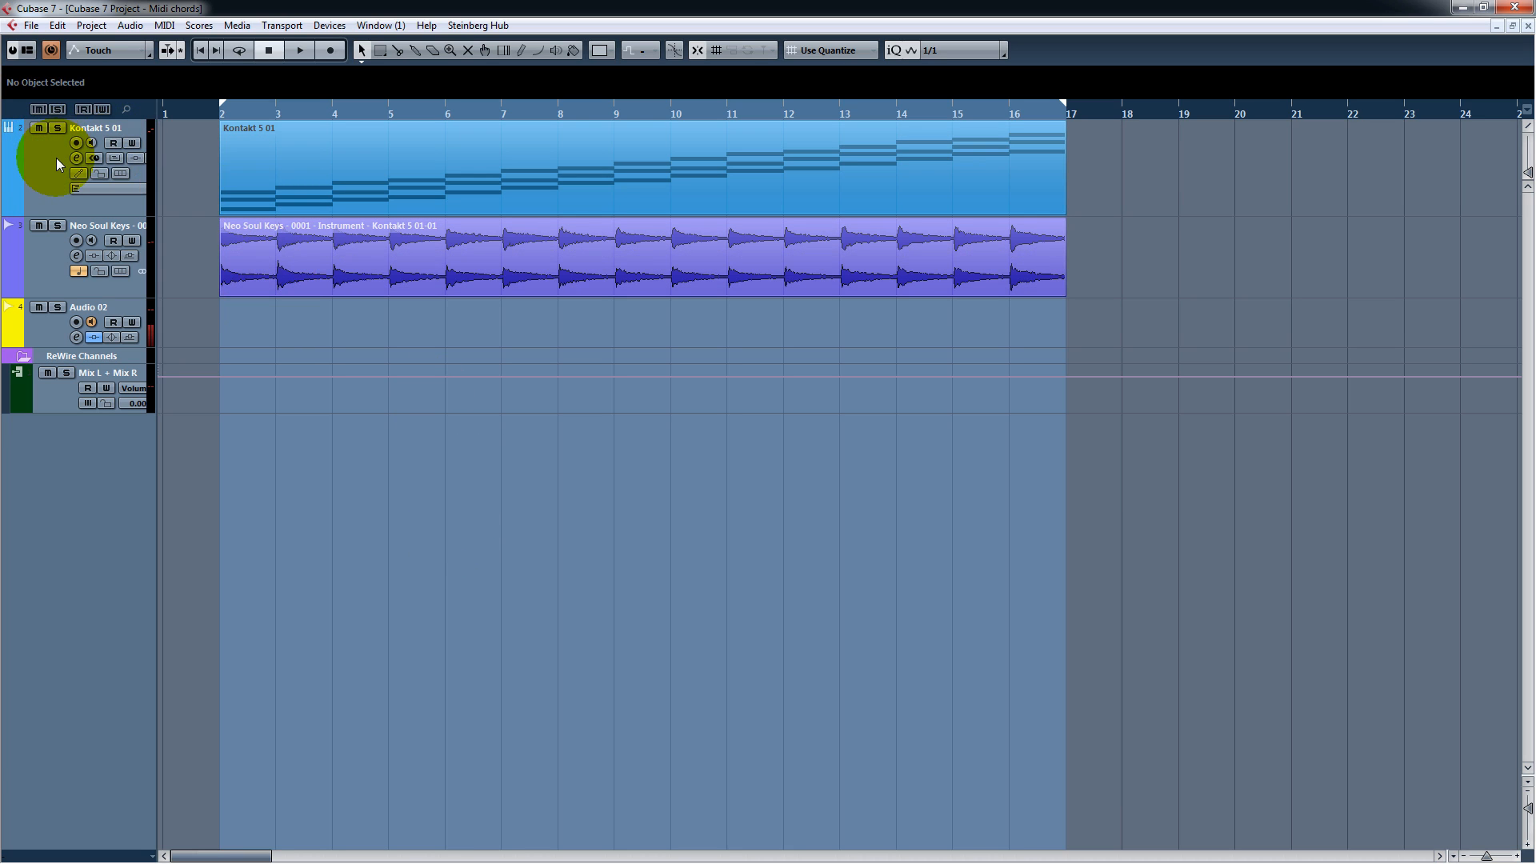
- Open the Kontakt 5 01 MIDI part in the Key Editor, examine its chord notes, and close the editor
double_click(293, 186)
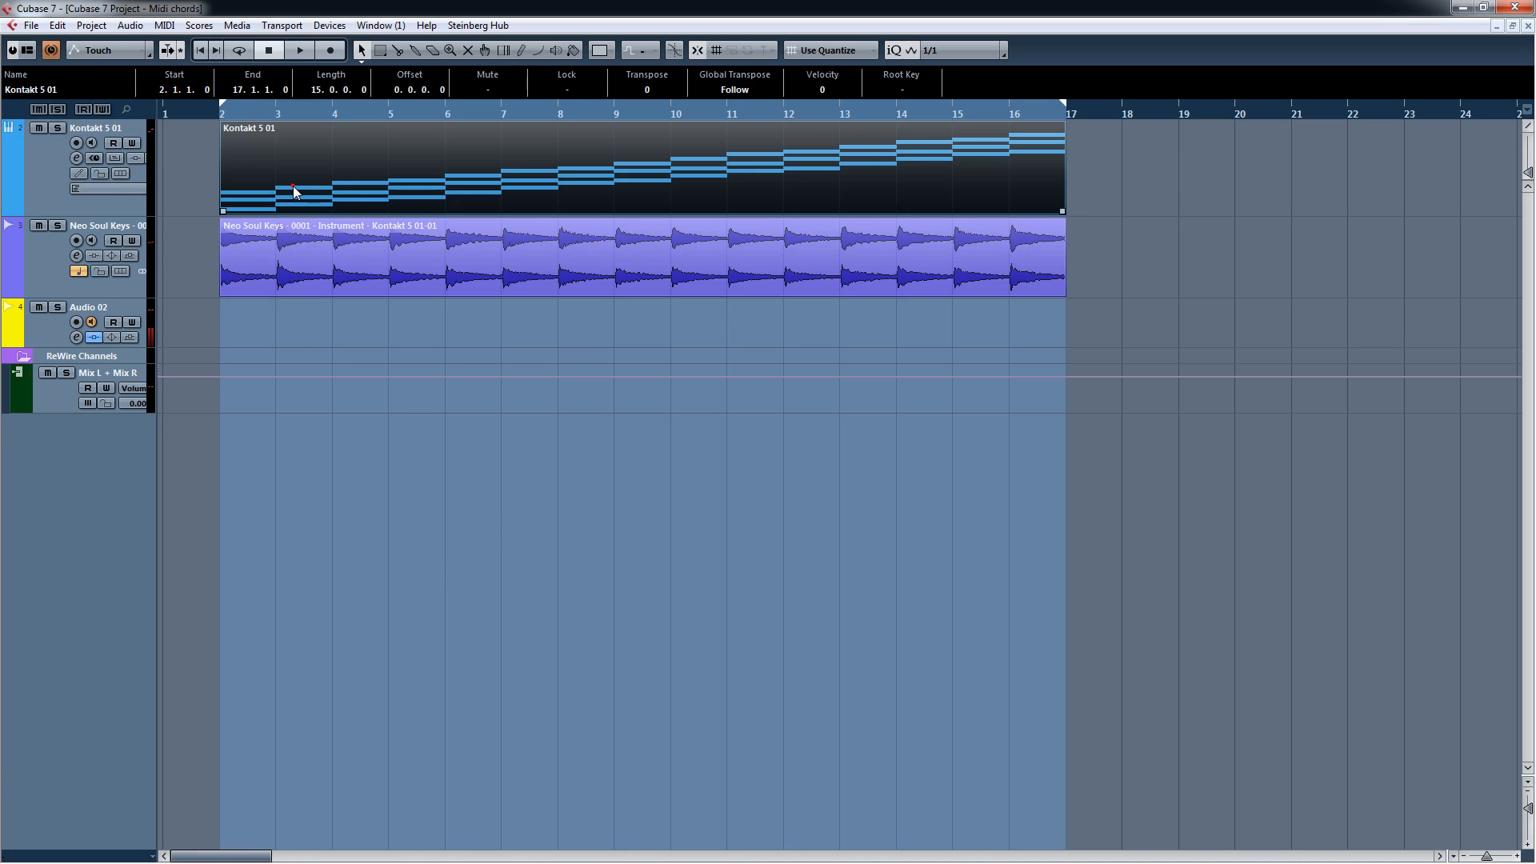
scroll(721, 264, "down", 6)
scroll(656, 280, "up", 5)
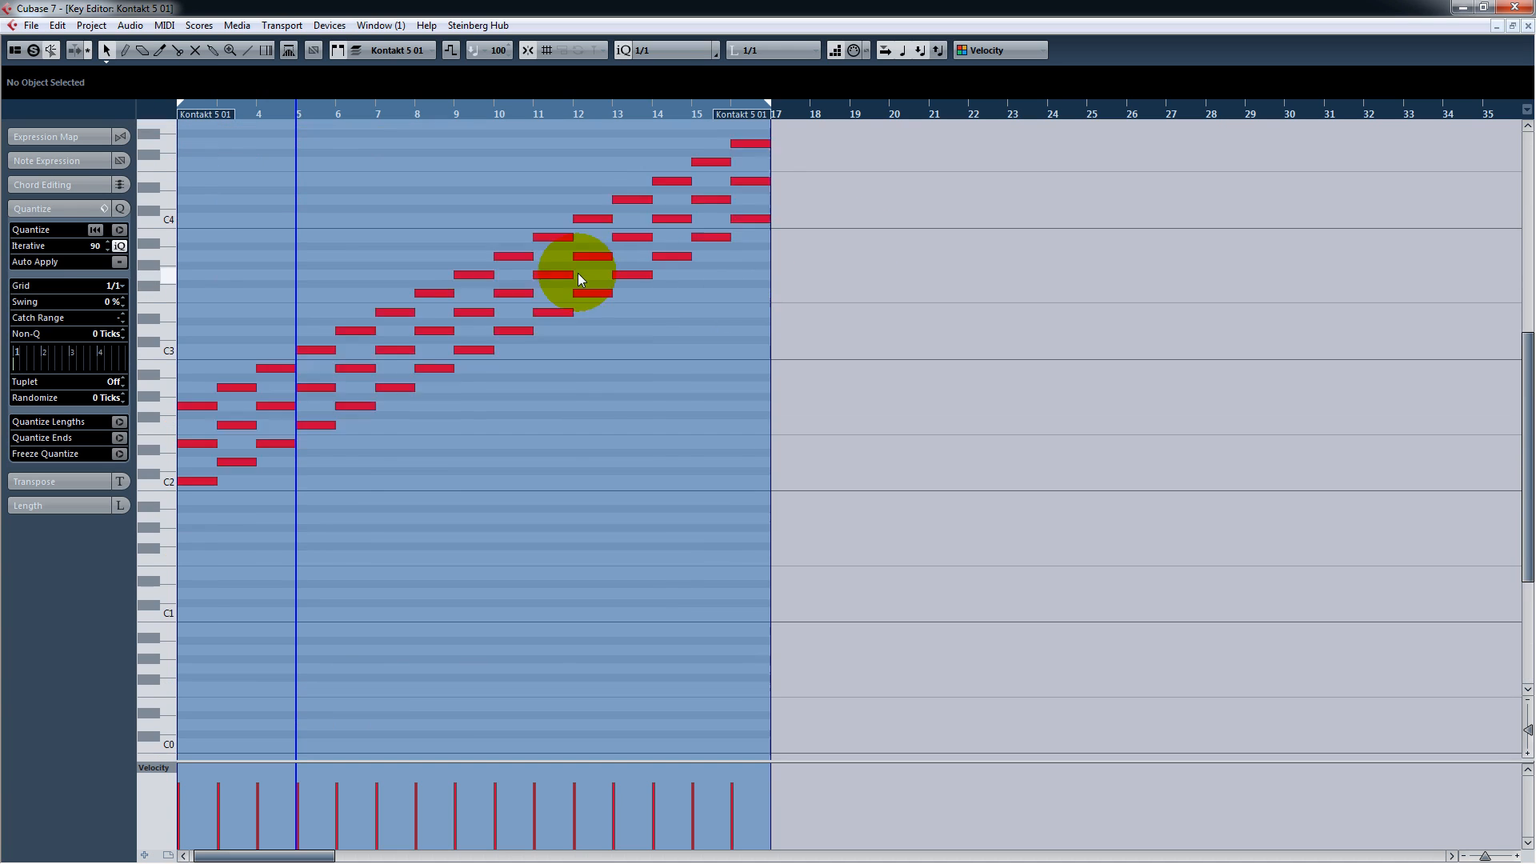
left_click_drag(291, 856, 279, 855)
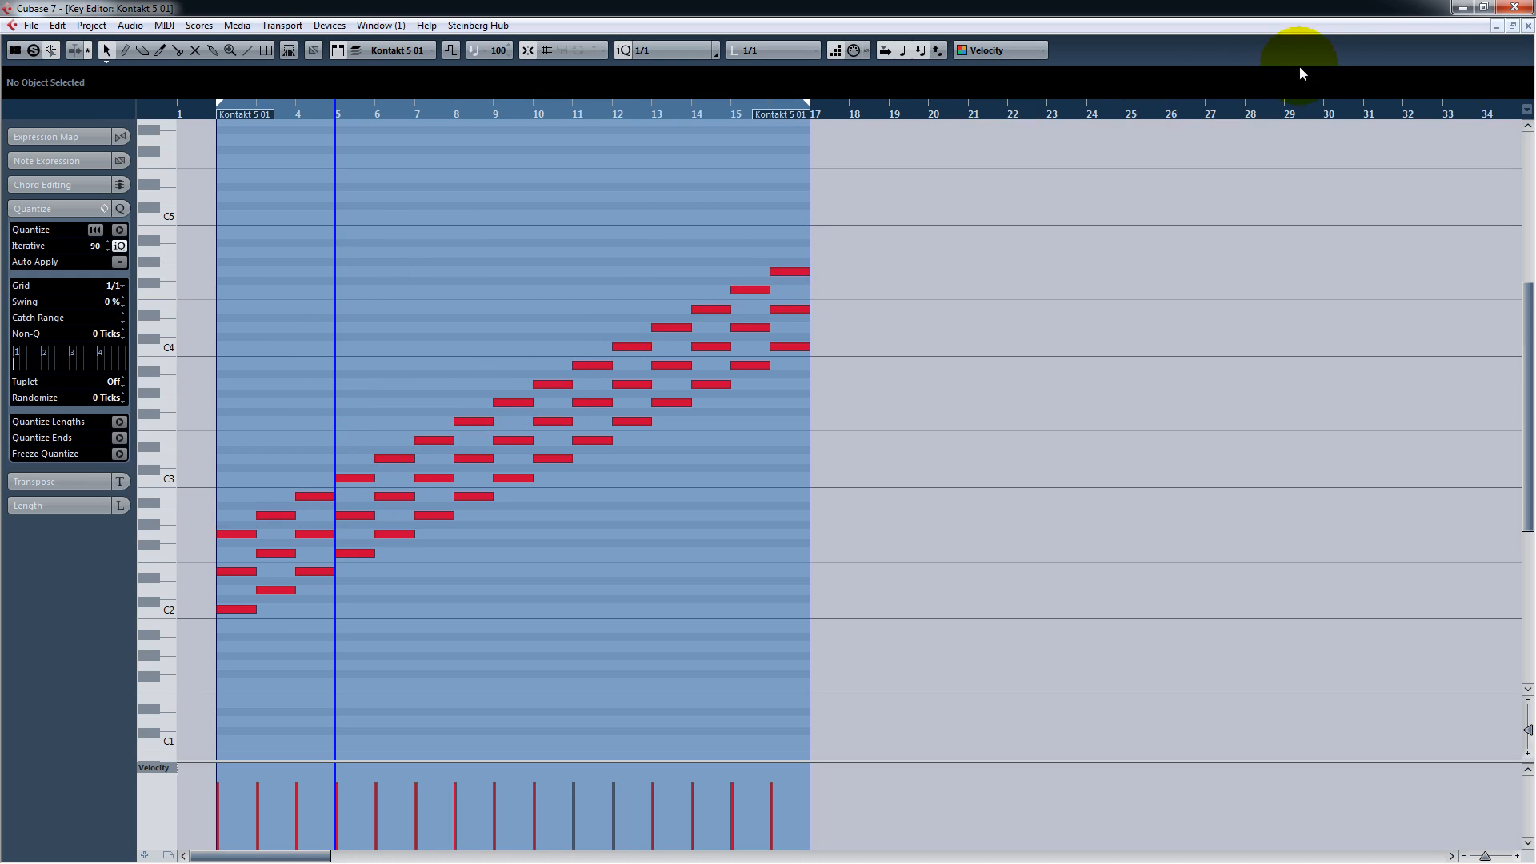
left_click(1528, 27)
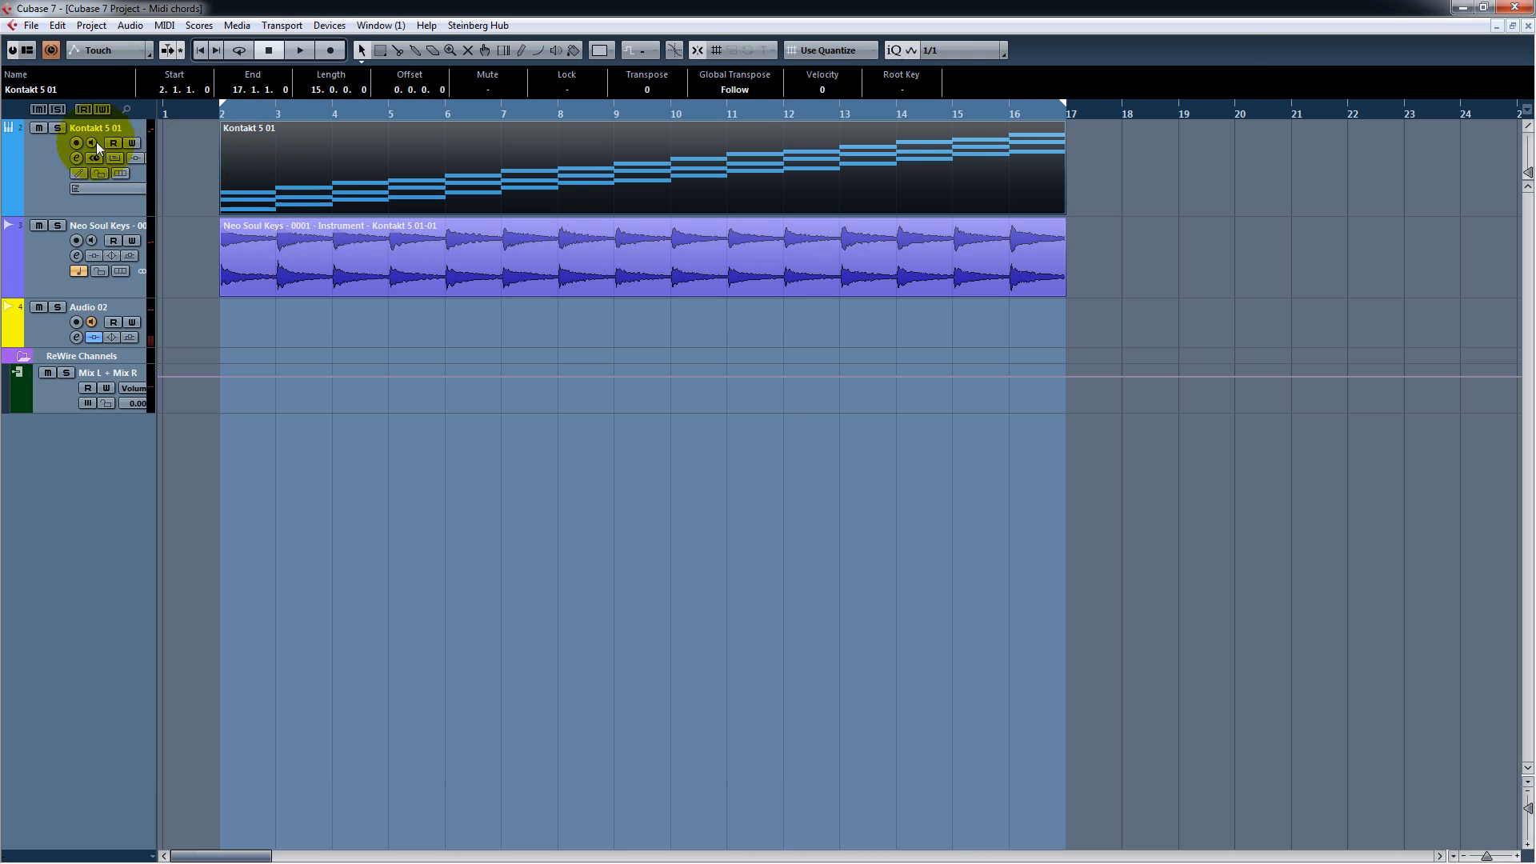
- Solo the Kontakt 5 01 and Audio 02 tracks, play the chords from the left locator, and stop playback
left_click(56, 129)
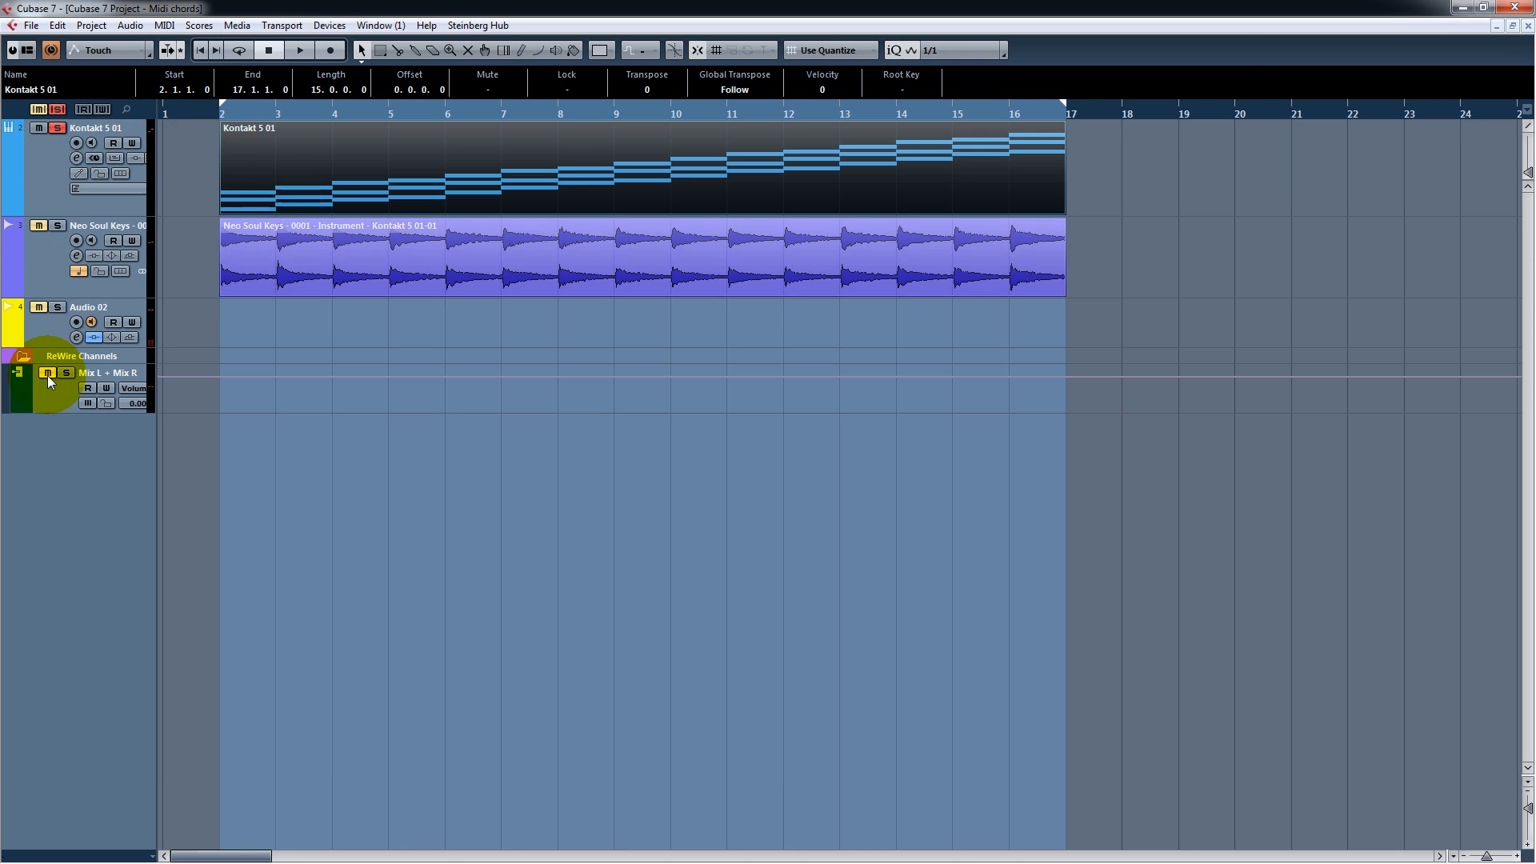
key("space")
key("space")
key("KP_1")
key("space")
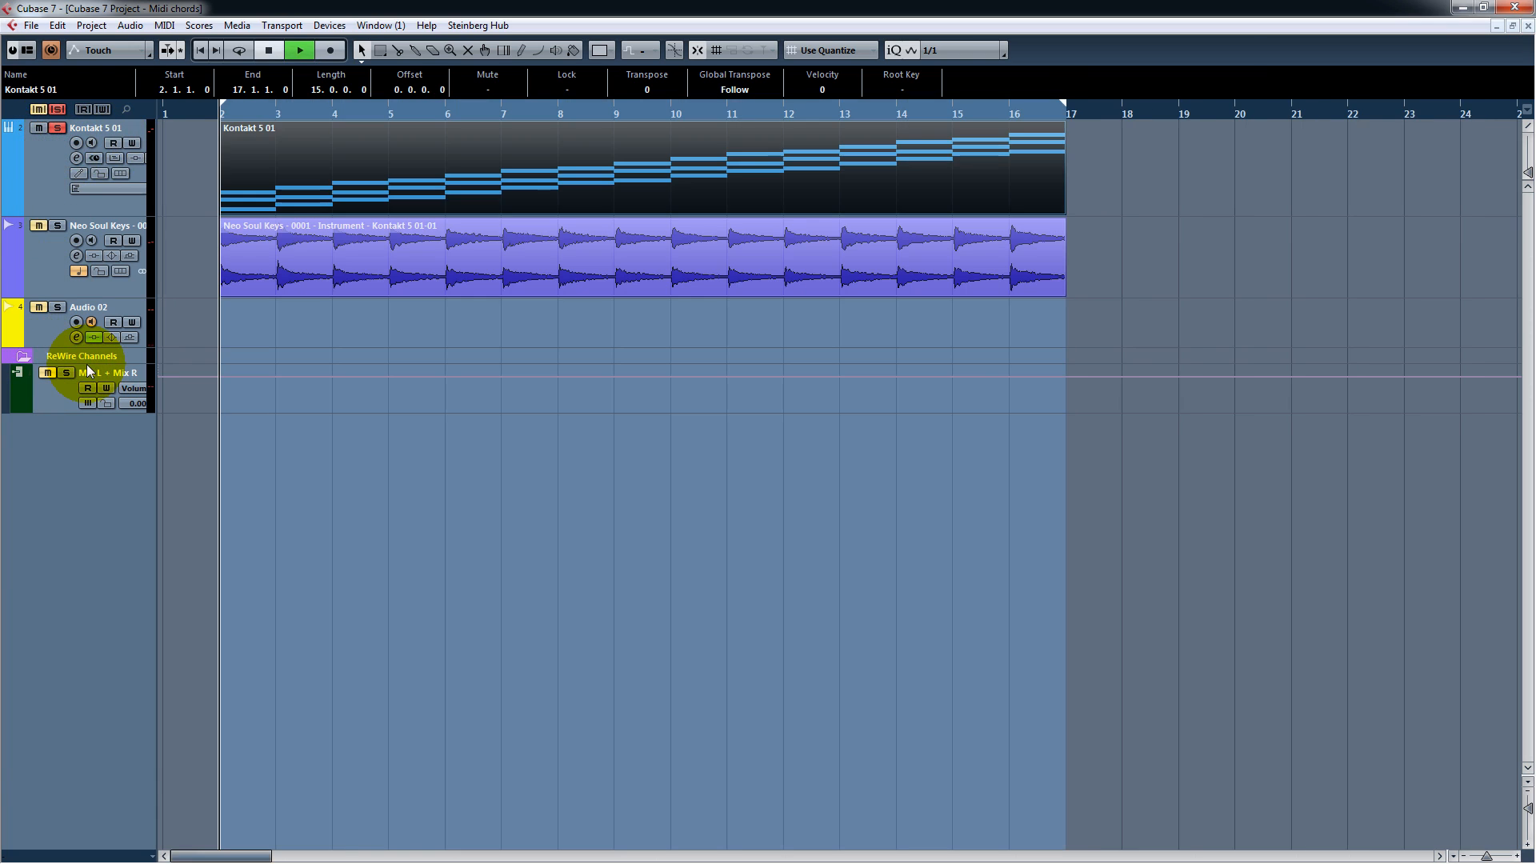
left_click(61, 308)
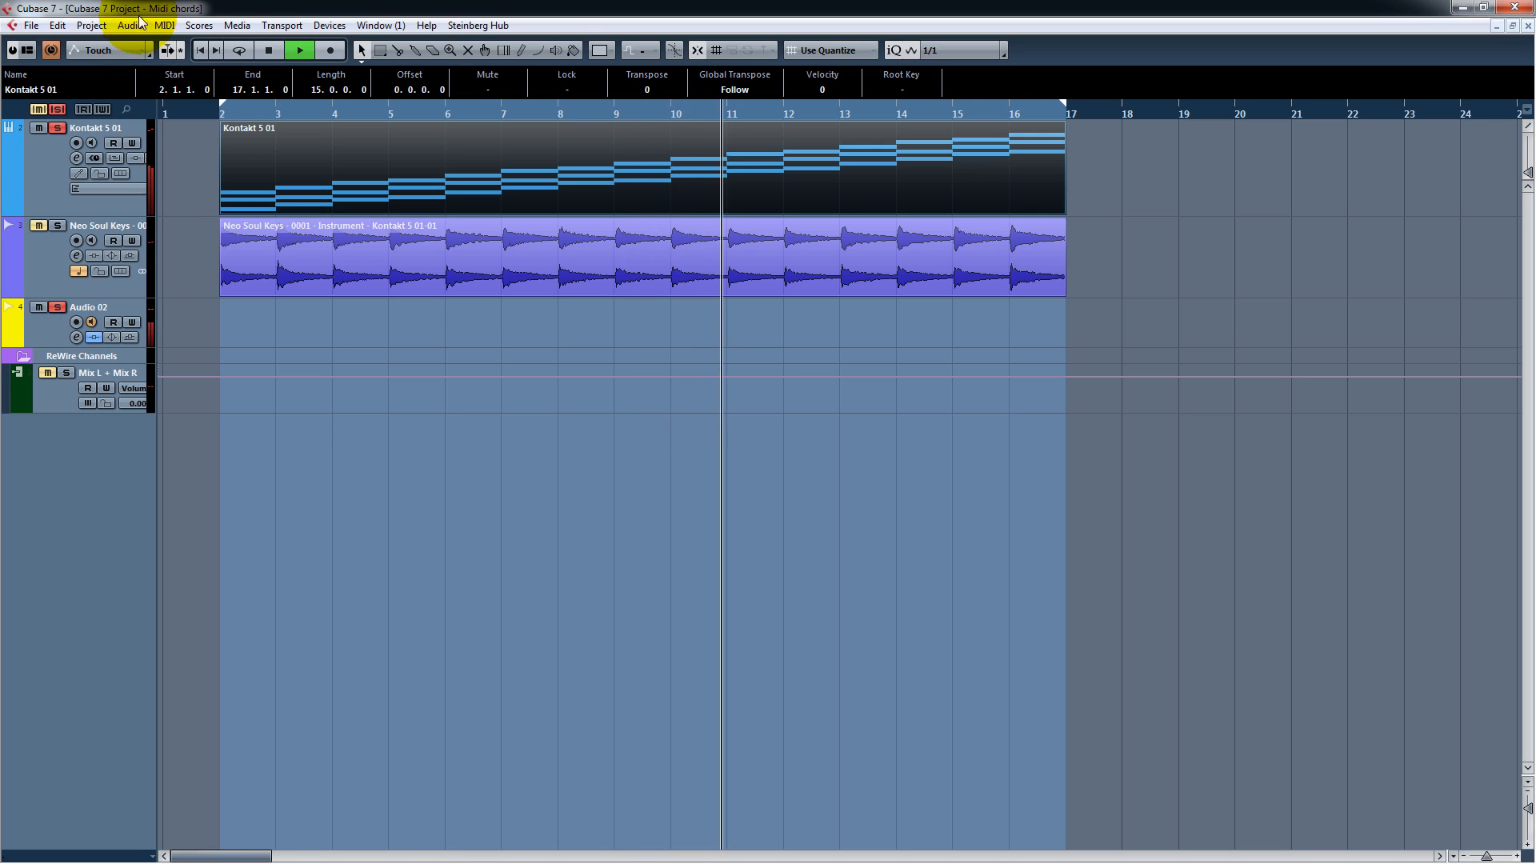
left_click(269, 50)
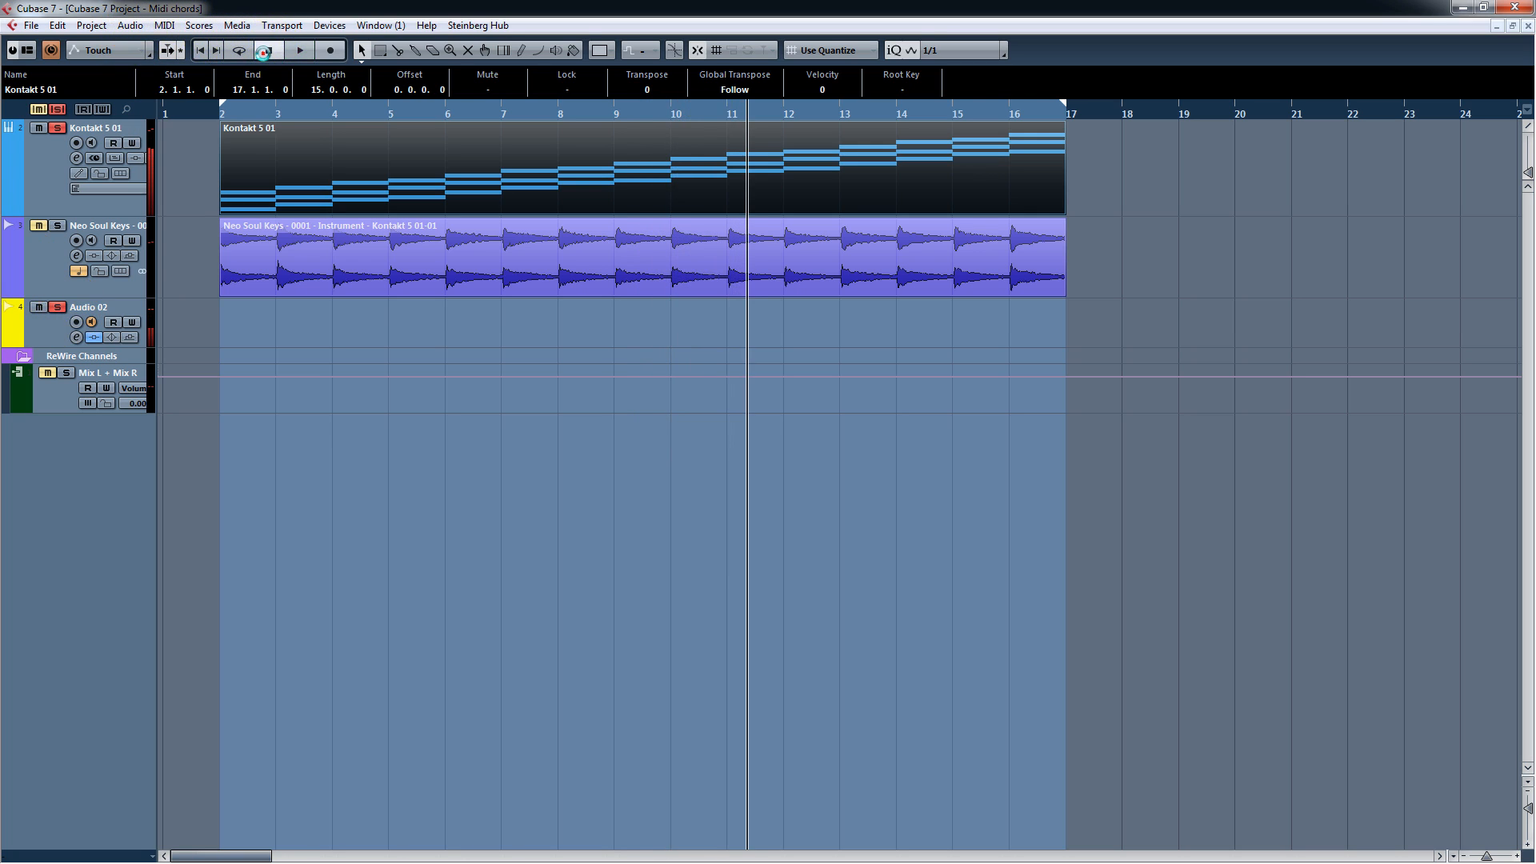
- Switch the solo from Kontakt 5 01 to the Neo Soul Keys audio track, play it from the left locator, and stop playback
left_click(57, 129)
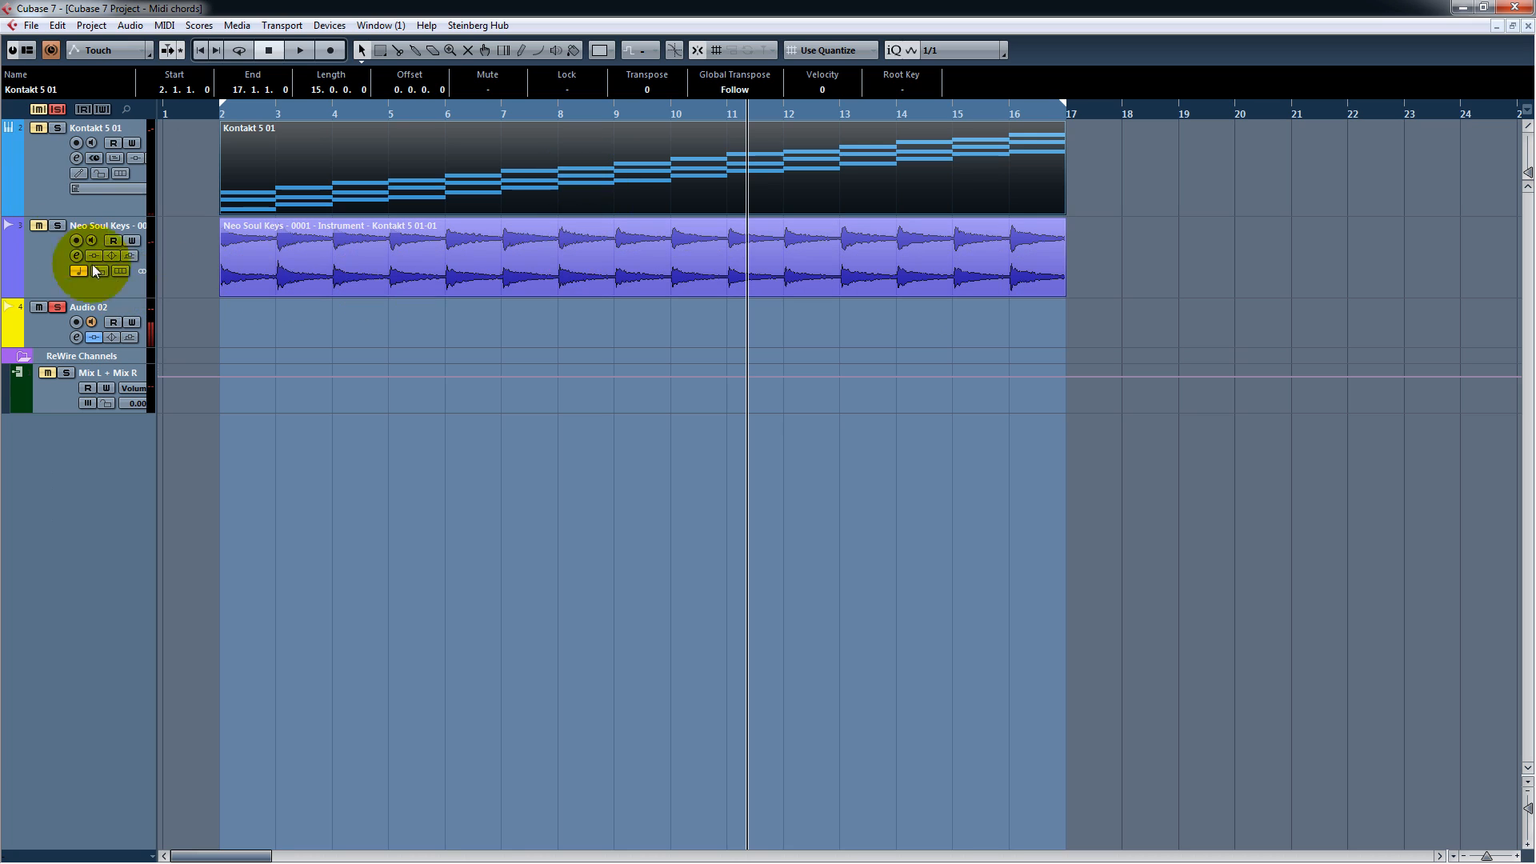
left_click(57, 227)
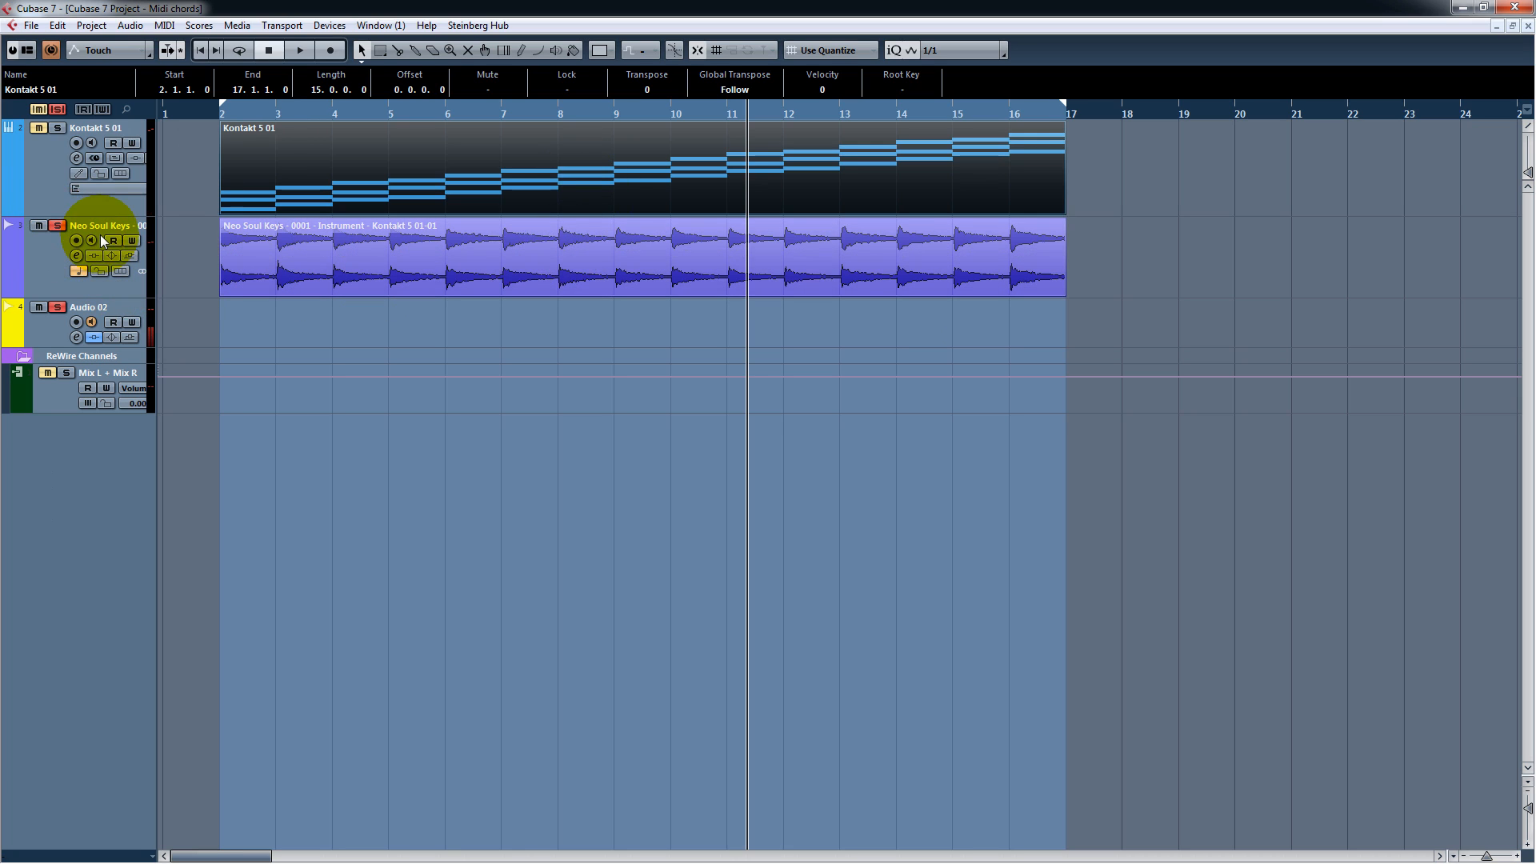
key("KP_1")
key("space")
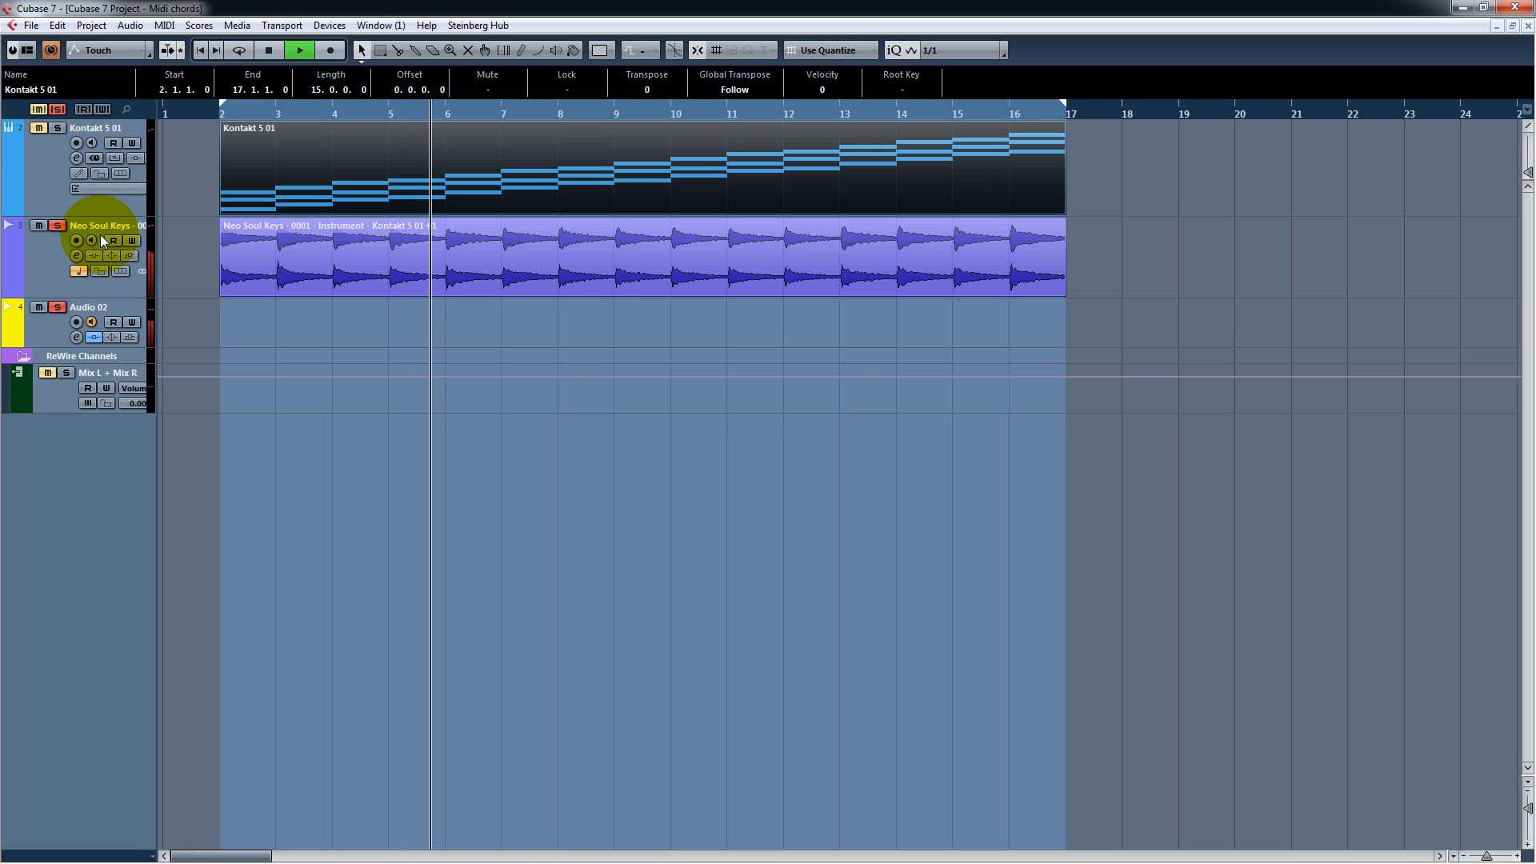
key("space")
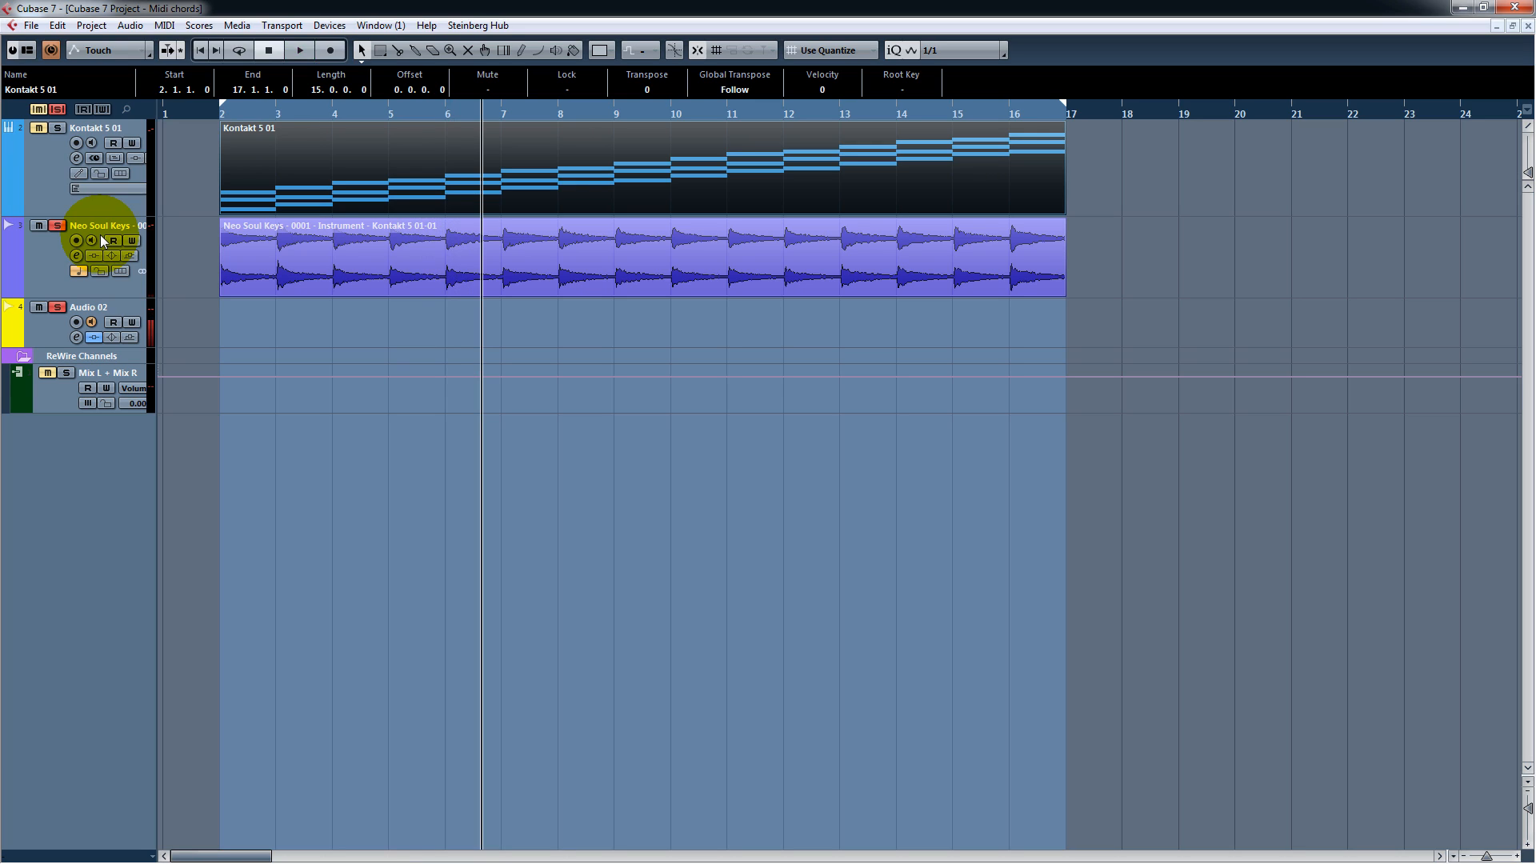
- Switch to Reason, close the Universal Control window, and test a key on the NN-XT keyboard
left_click(227, 258)
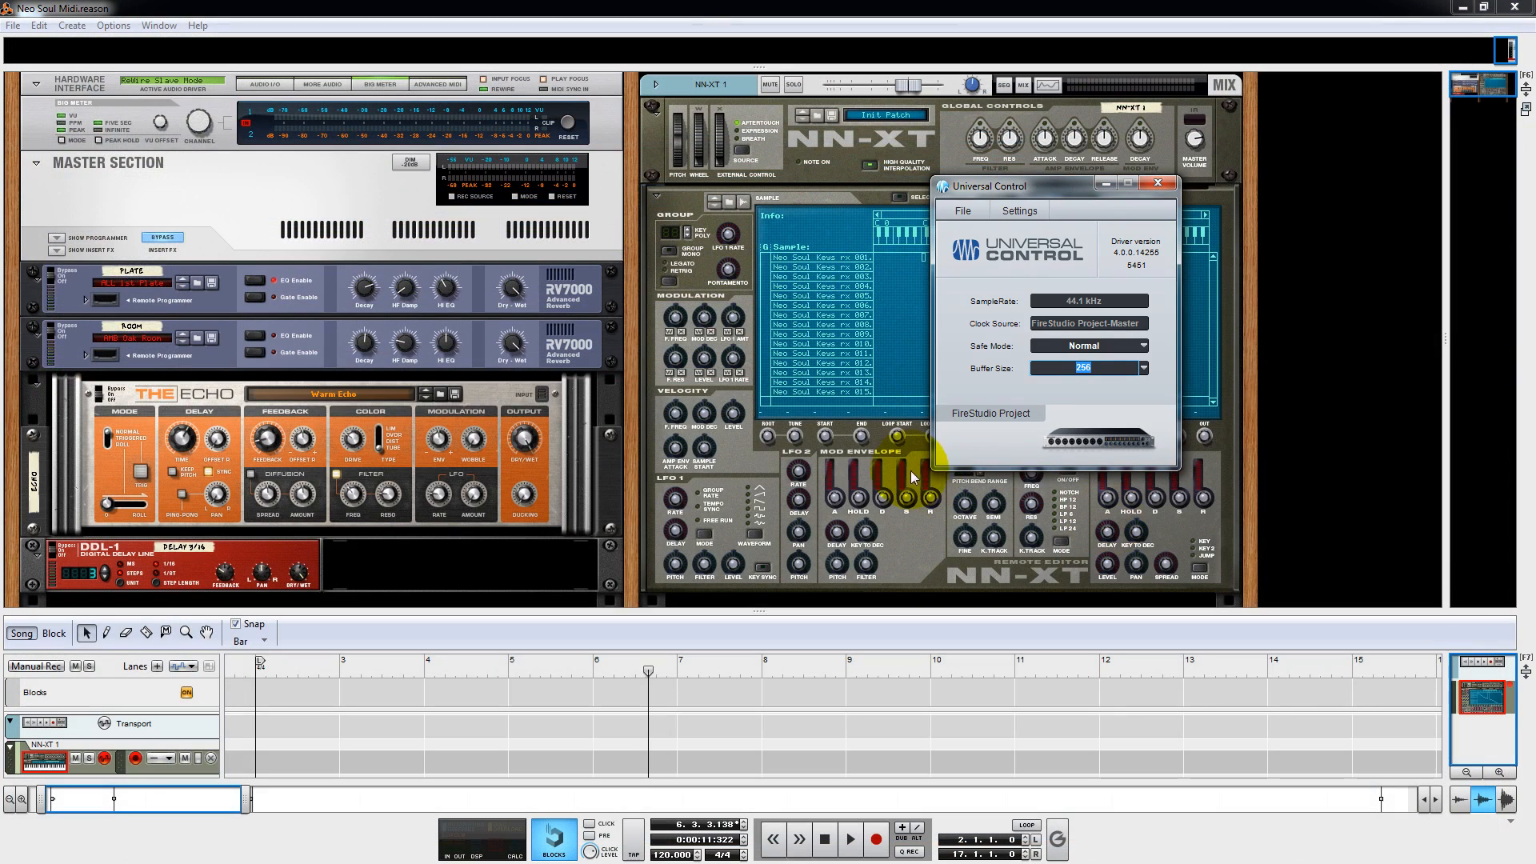
left_click(1158, 184)
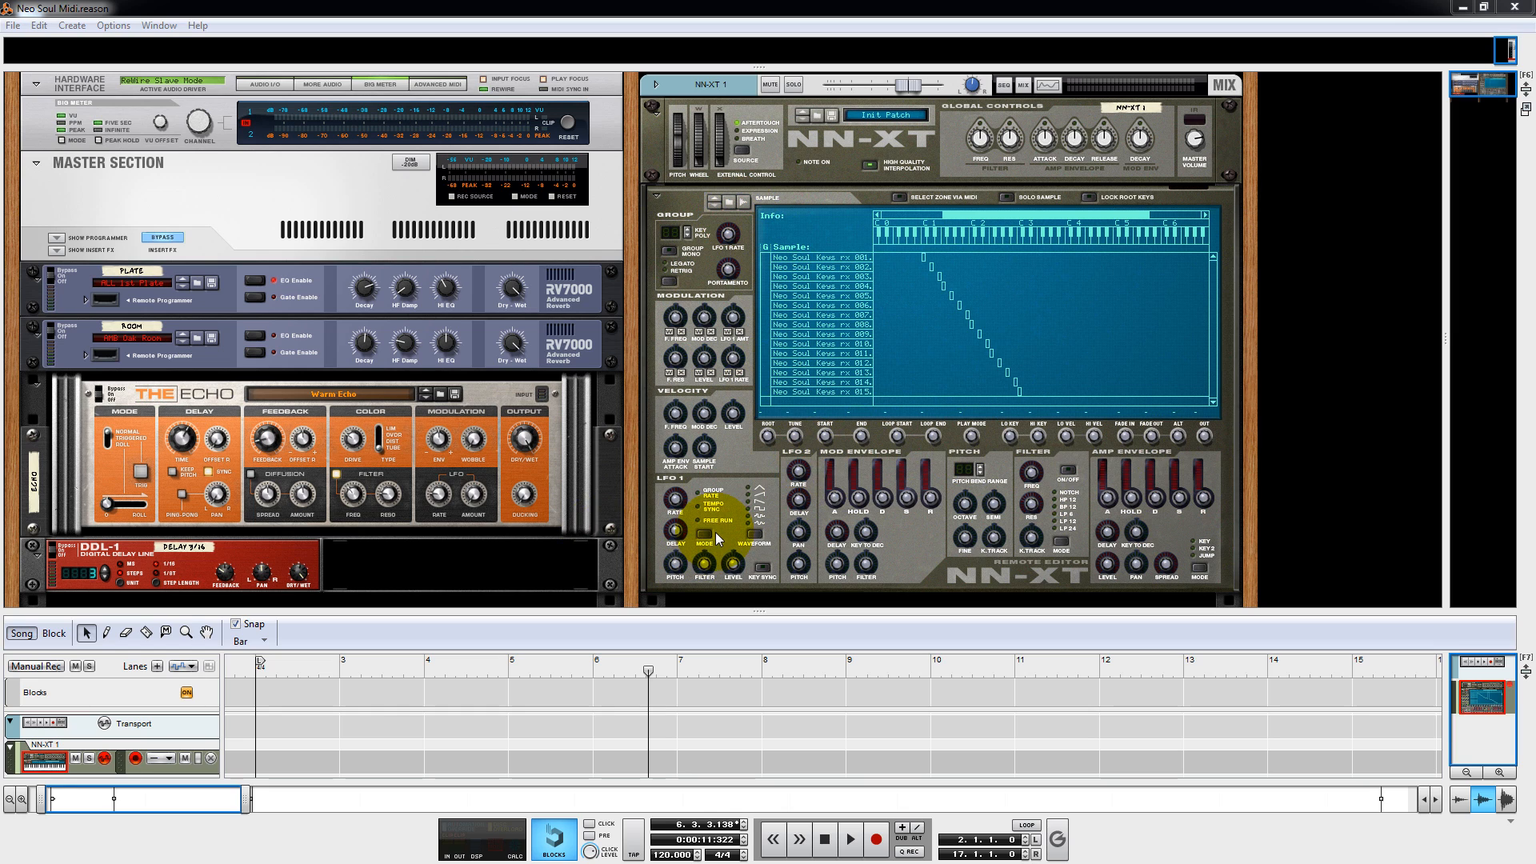
left_click(924, 245)
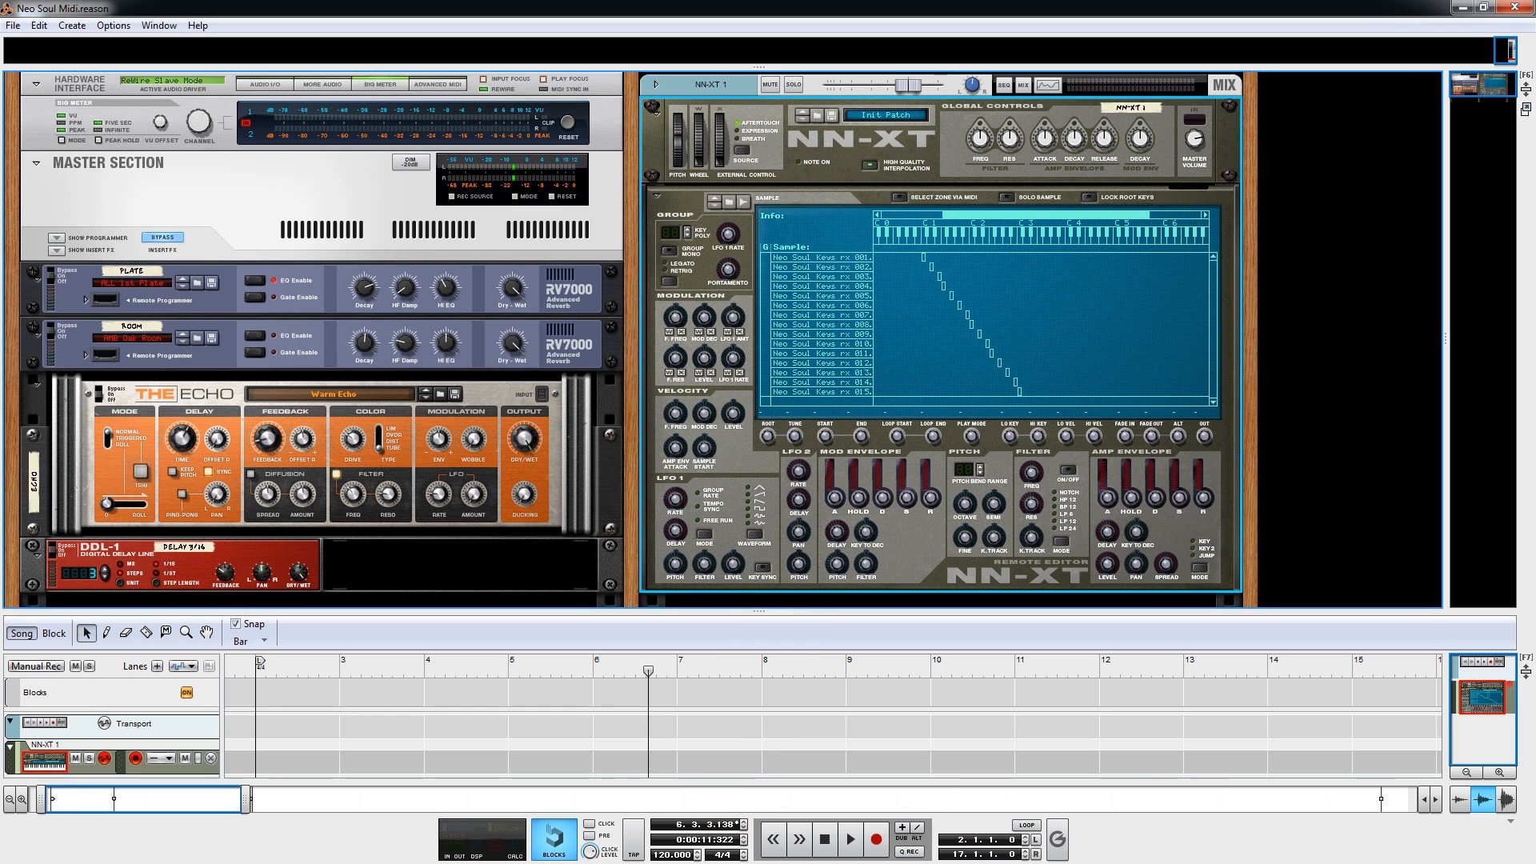
- Go back to Cubase, solo the Mix L + Mix R ReWire channel, and return to Reason
left_click(1484, 569)
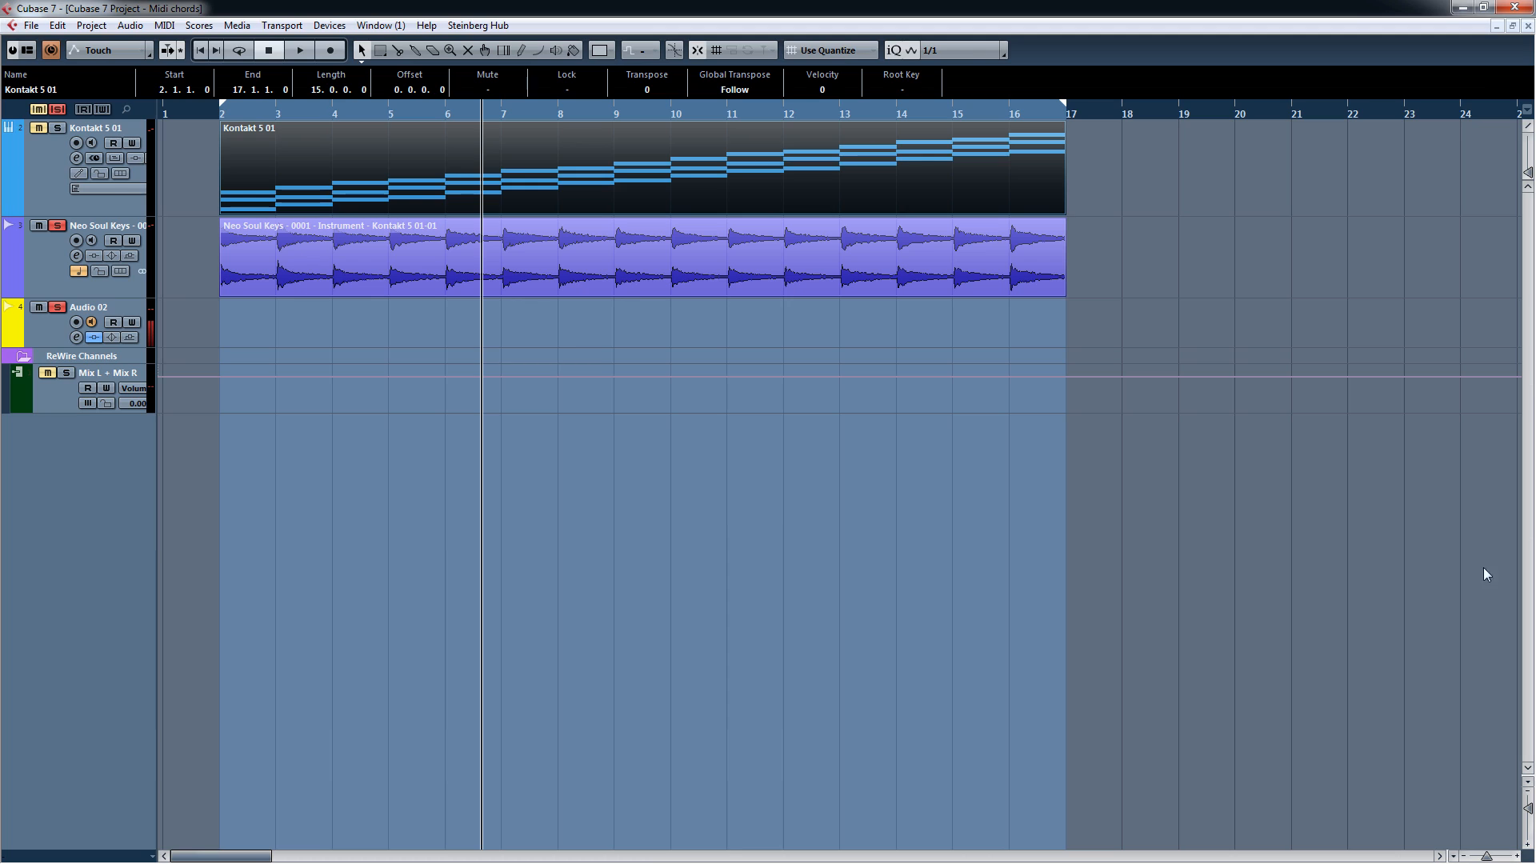
left_click(71, 371)
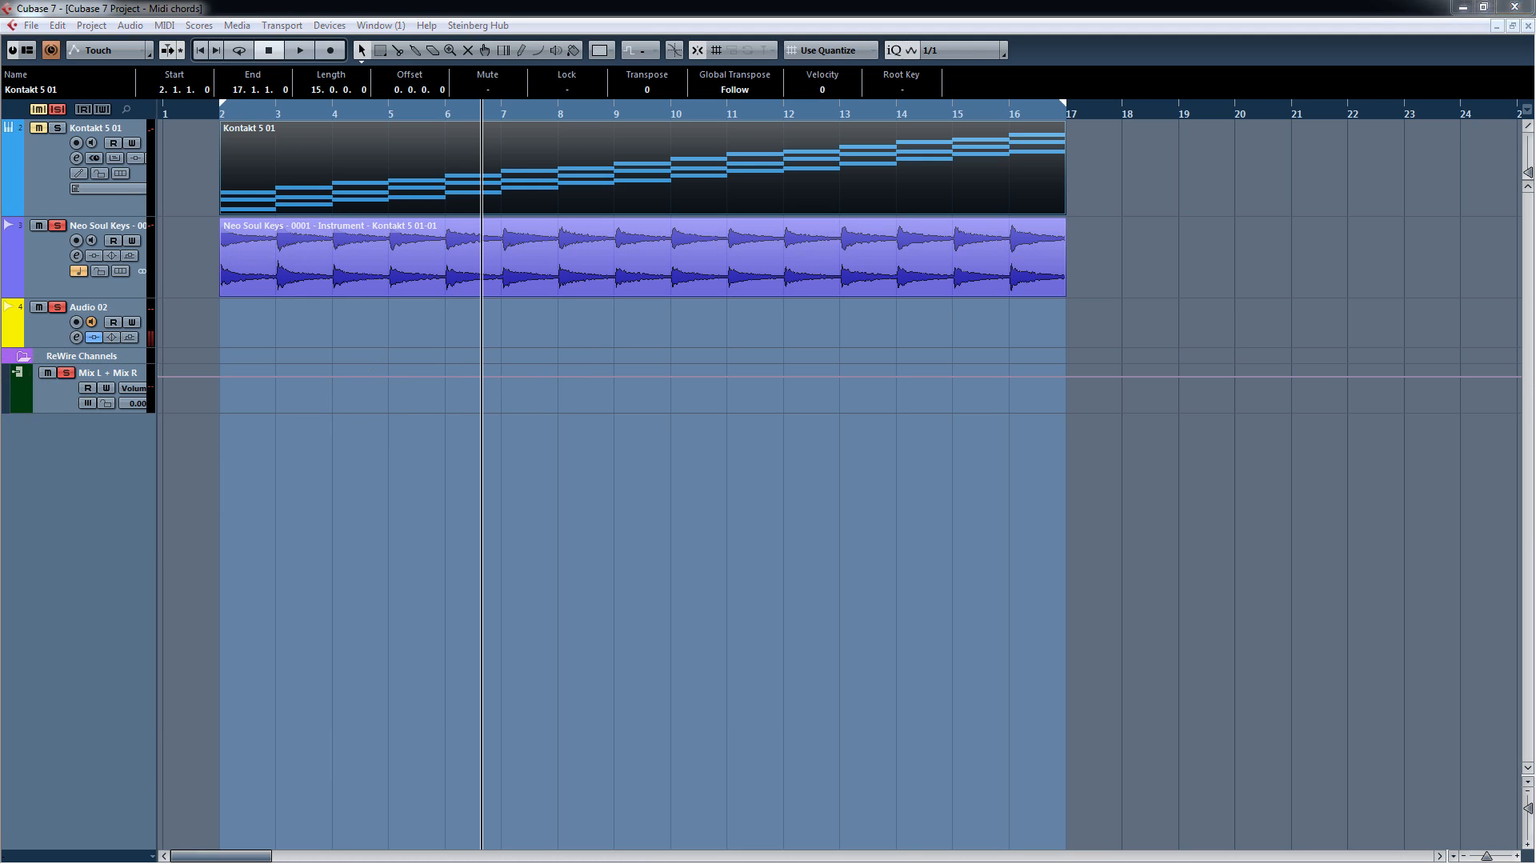
key("alt+Tab")
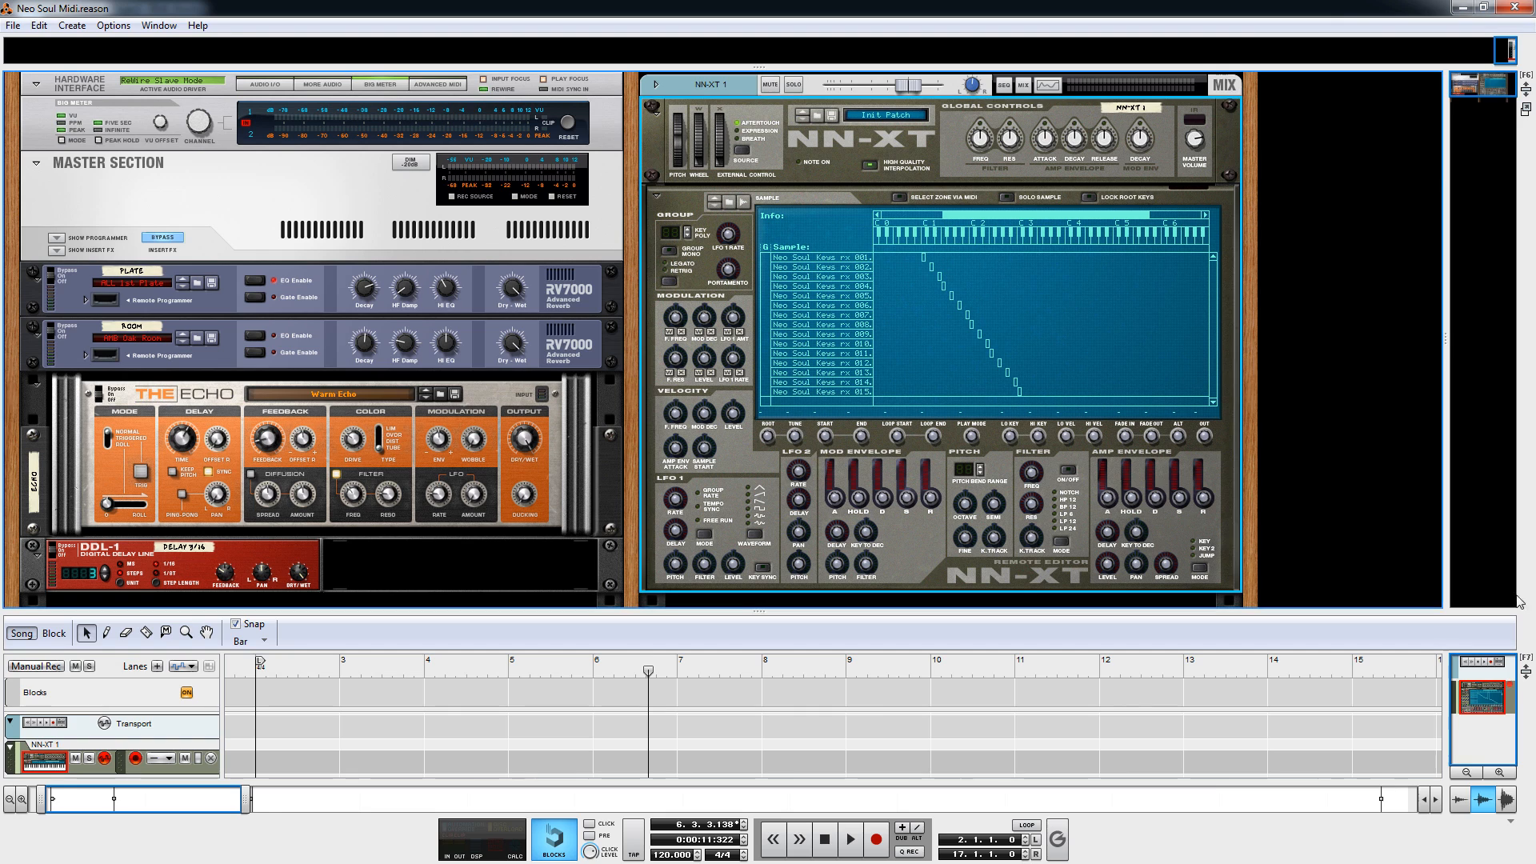
- Audition the mapped chord samples by playing successive white keys upward from C1 on the NN-XT keyboard
left_click(922, 237)
left_click(930, 237)
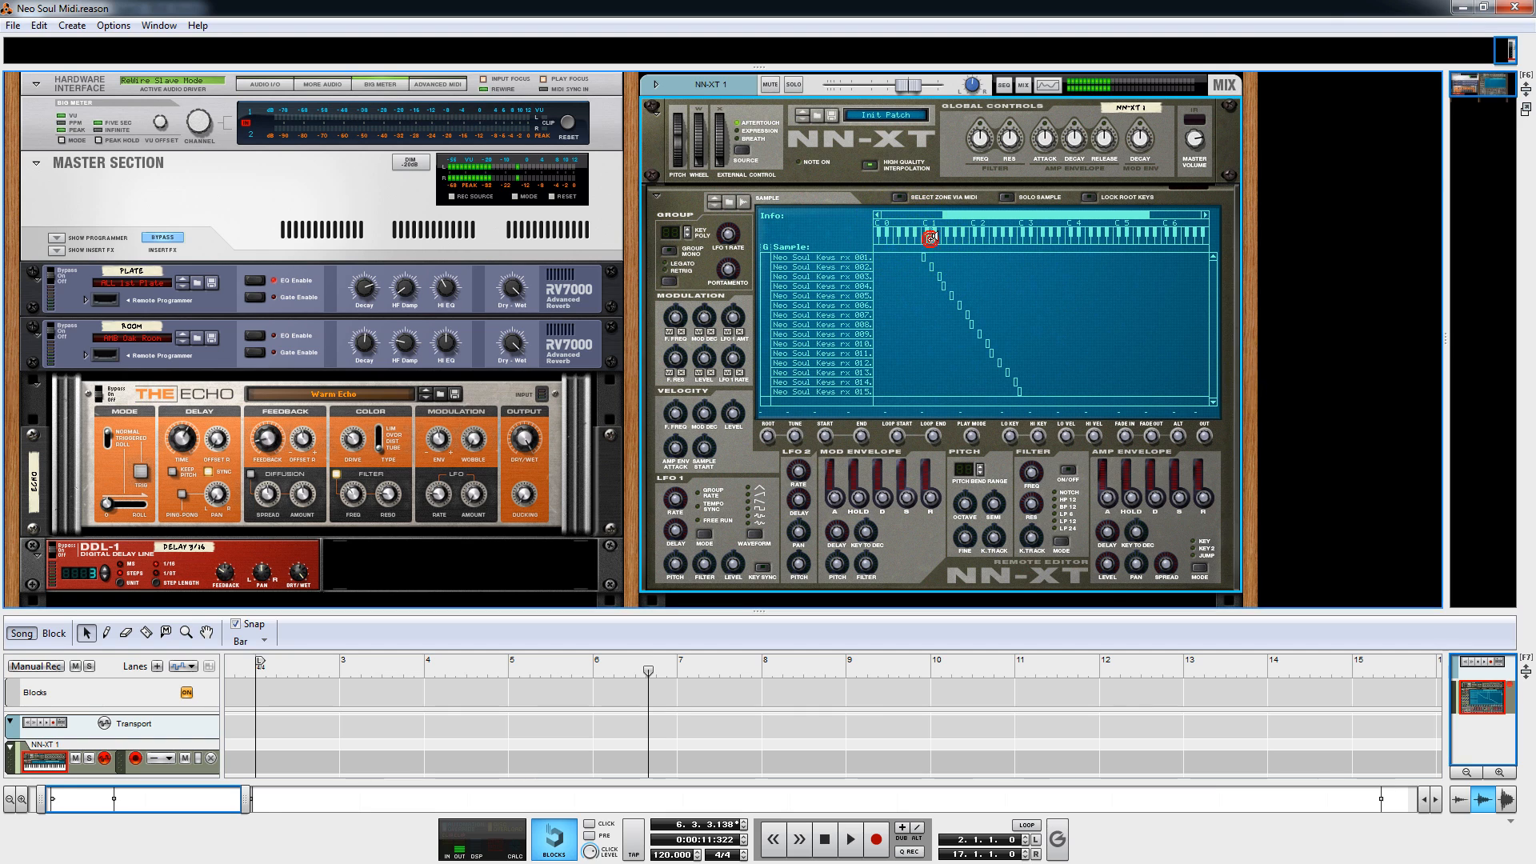
left_click(937, 237)
left_click(947, 237)
left_click(954, 238)
left_click(963, 237)
left_click(969, 237)
- Enable Select Zone via MIDI on the NN-XT and play the C2 key to select its sample zone
left_click(901, 197)
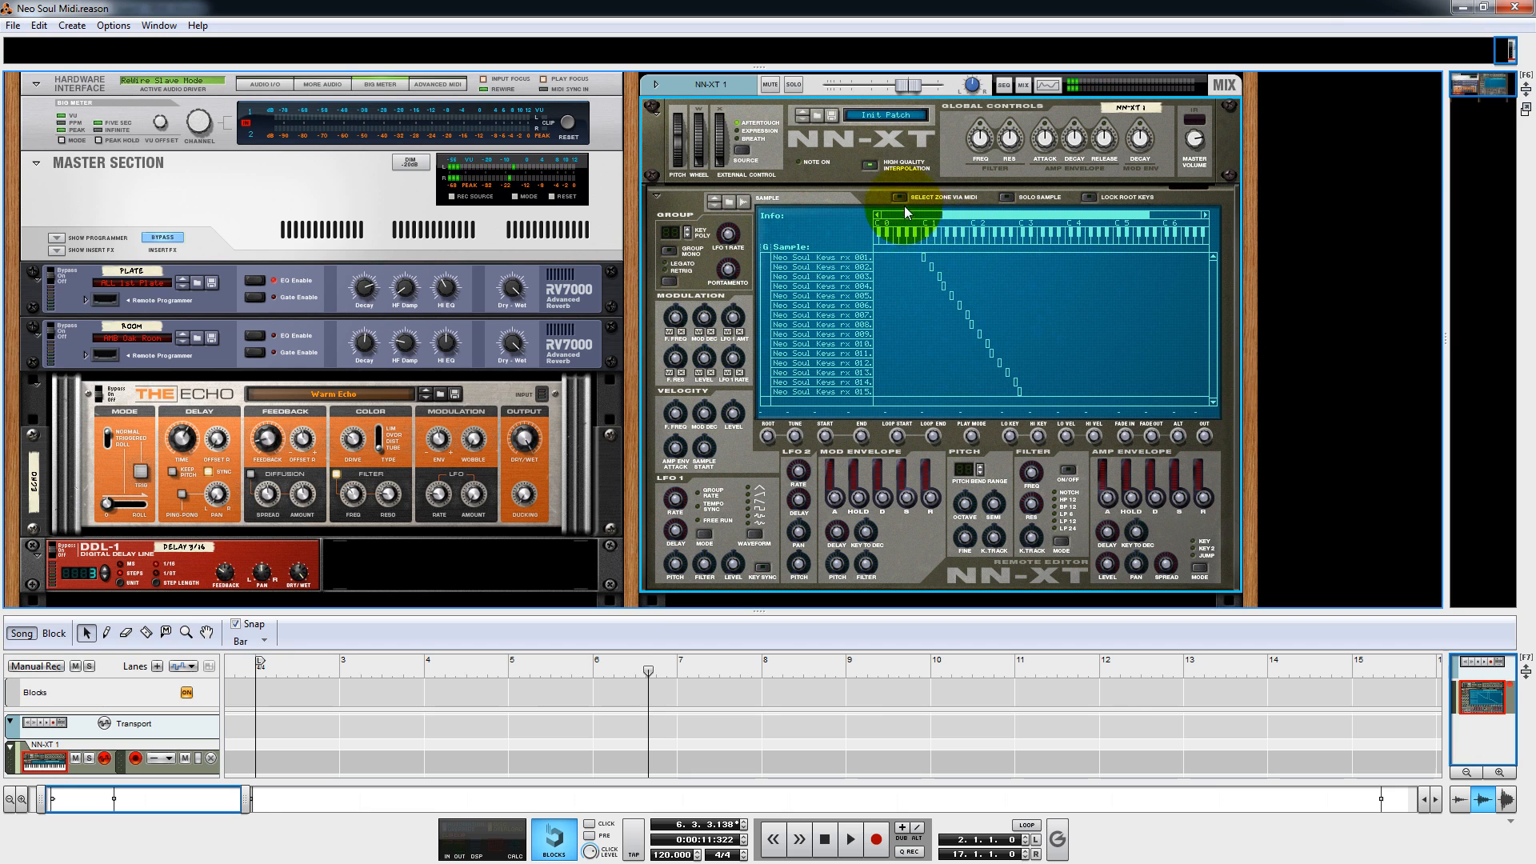
left_click(1005, 281)
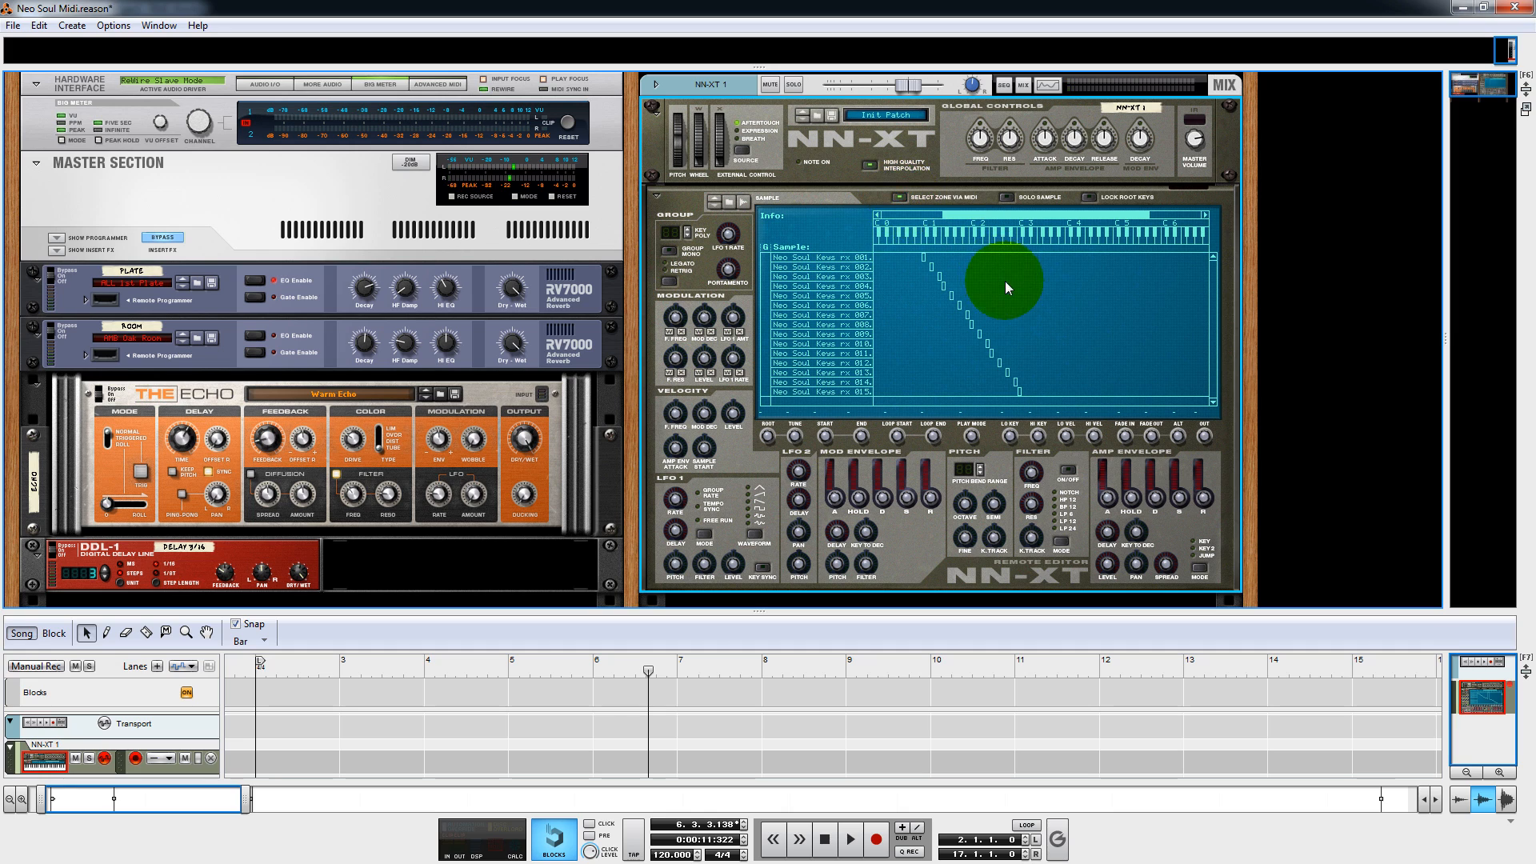
left_click(968, 237)
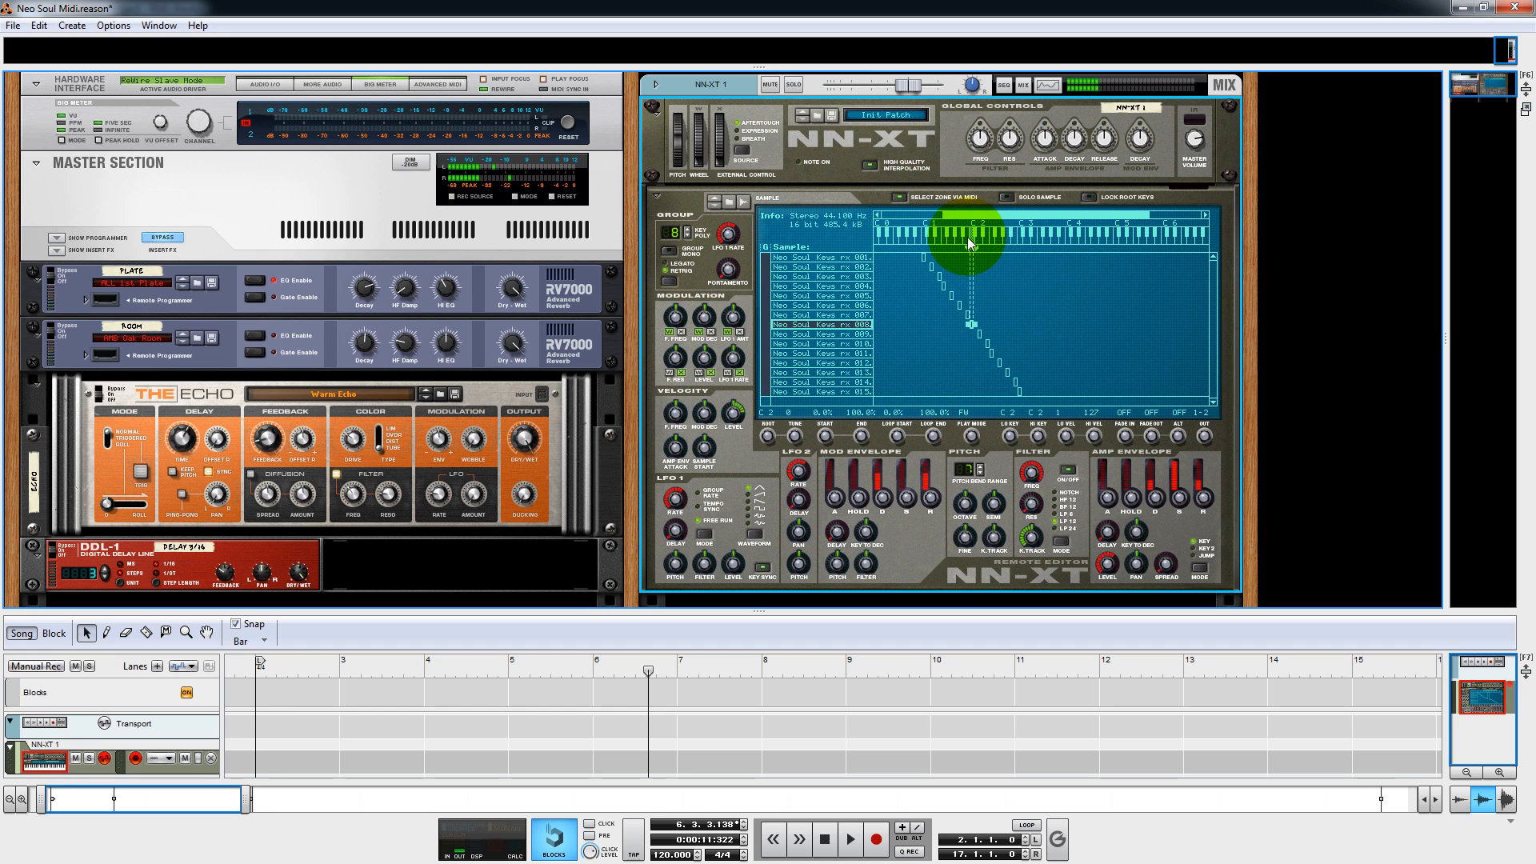
left_click_drag(970, 243, 924, 254)
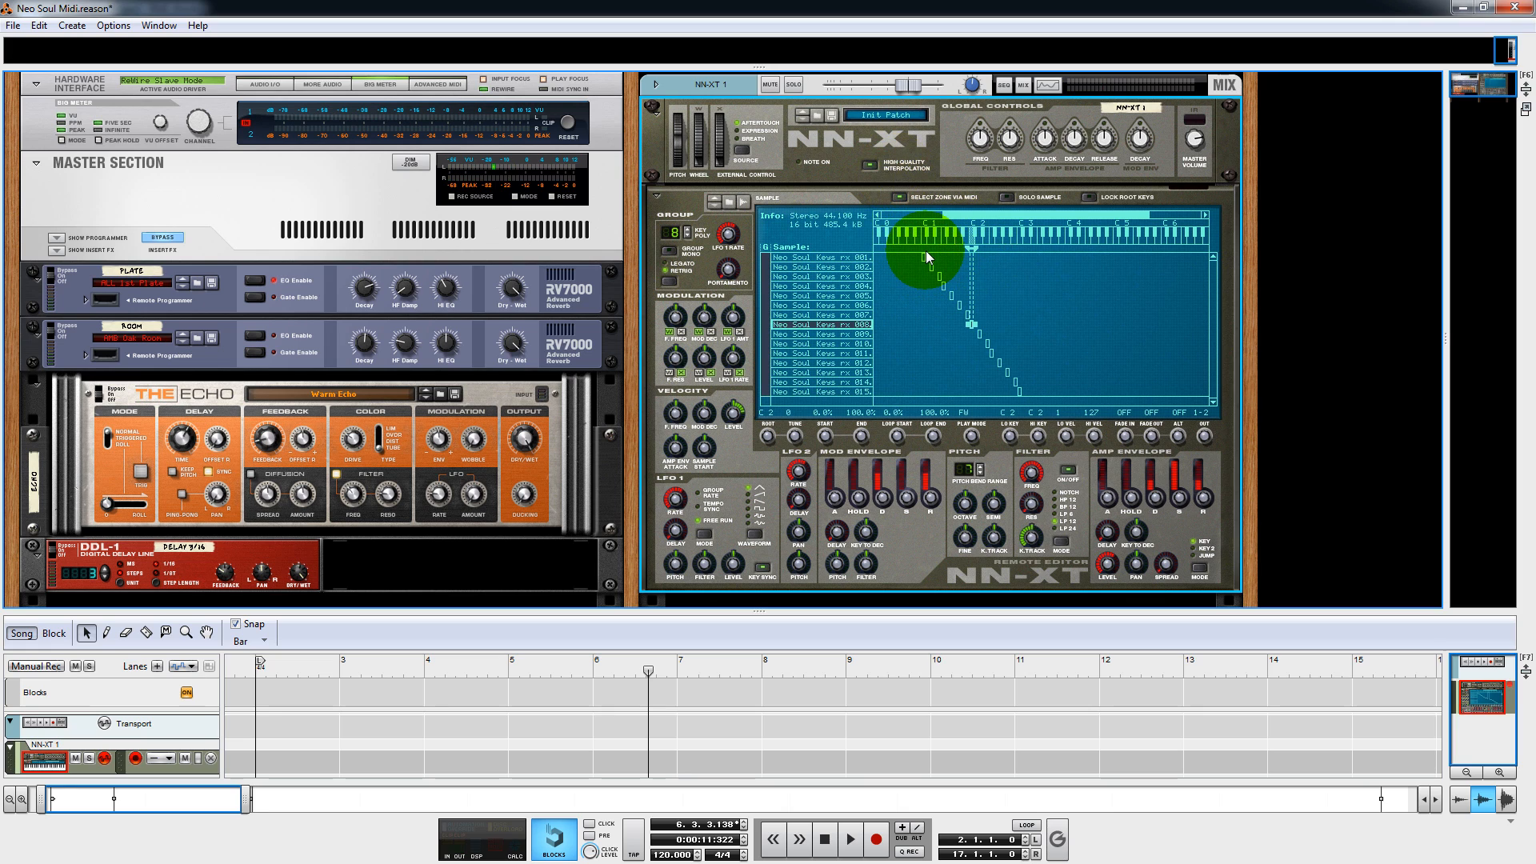
- Step through the Neo Soul Keys sample zones up from 001 and back to 001, auditioning each chord
left_click(925, 255)
key("Down")
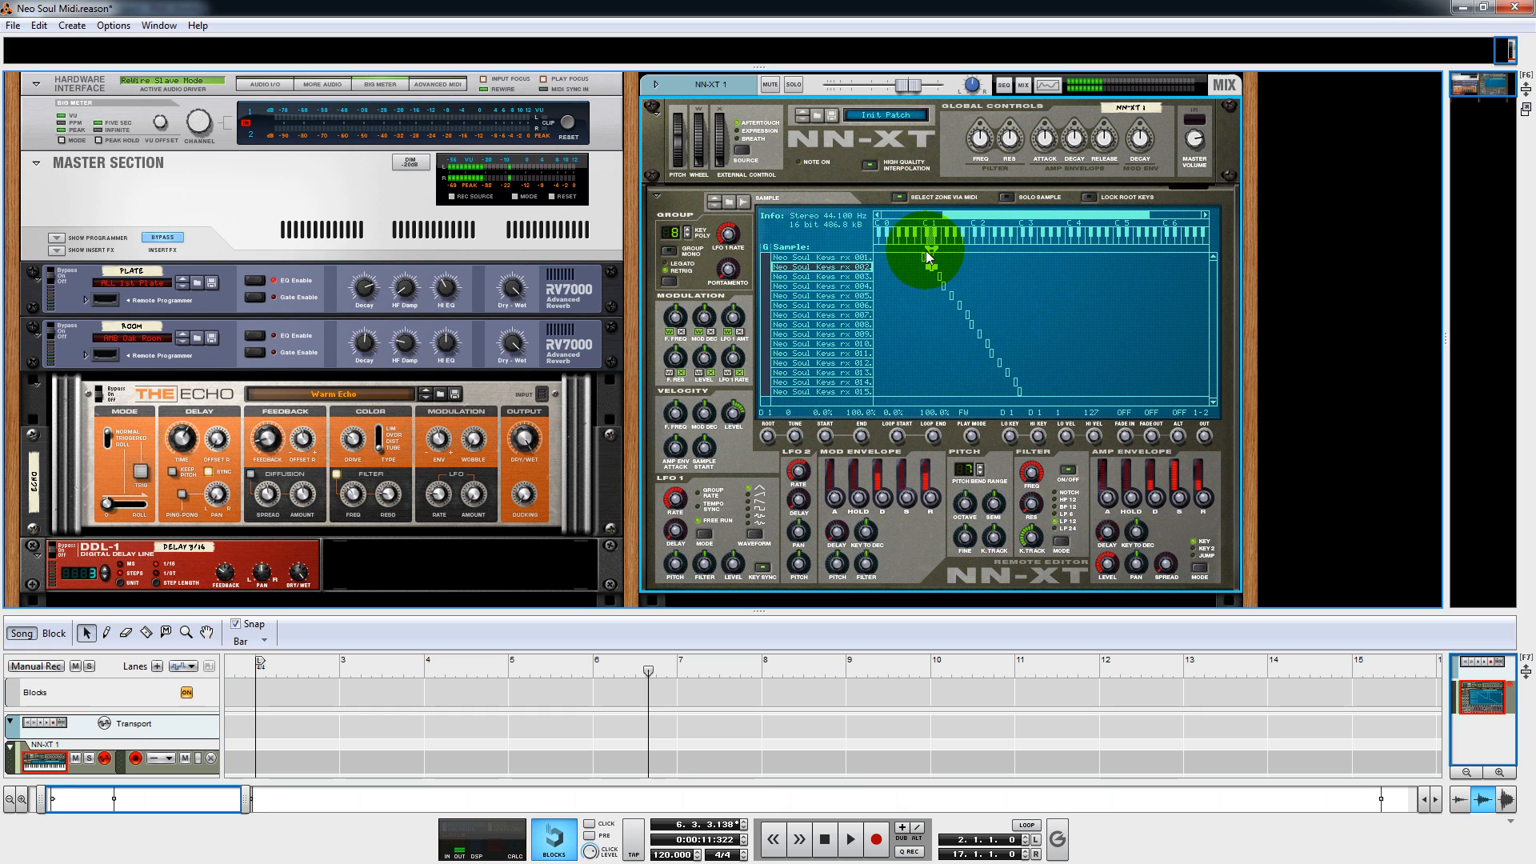
key("Down")
key("Down")
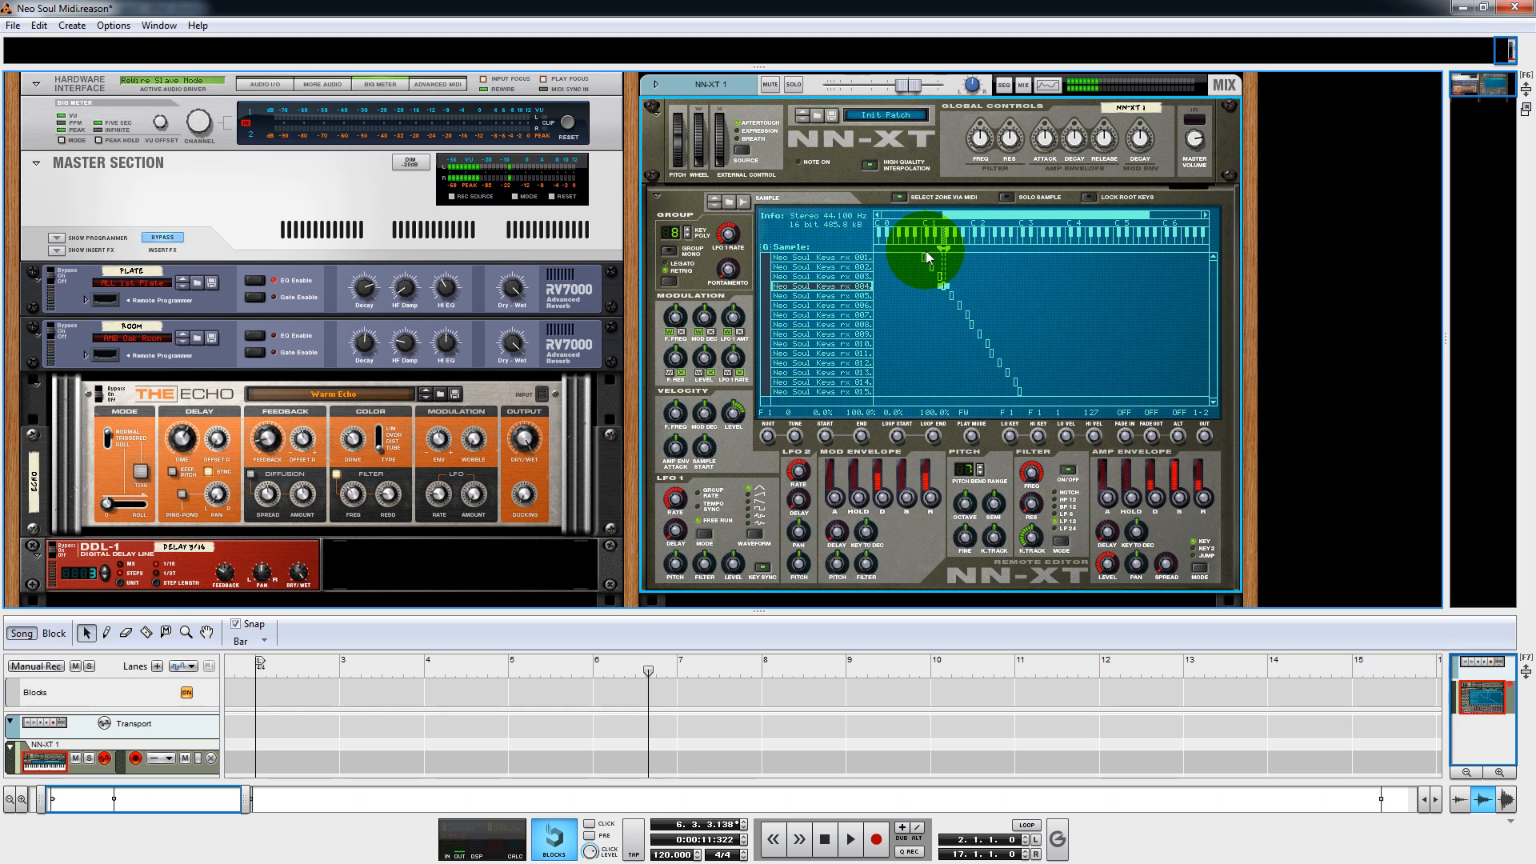
key("Down")
key("Down")
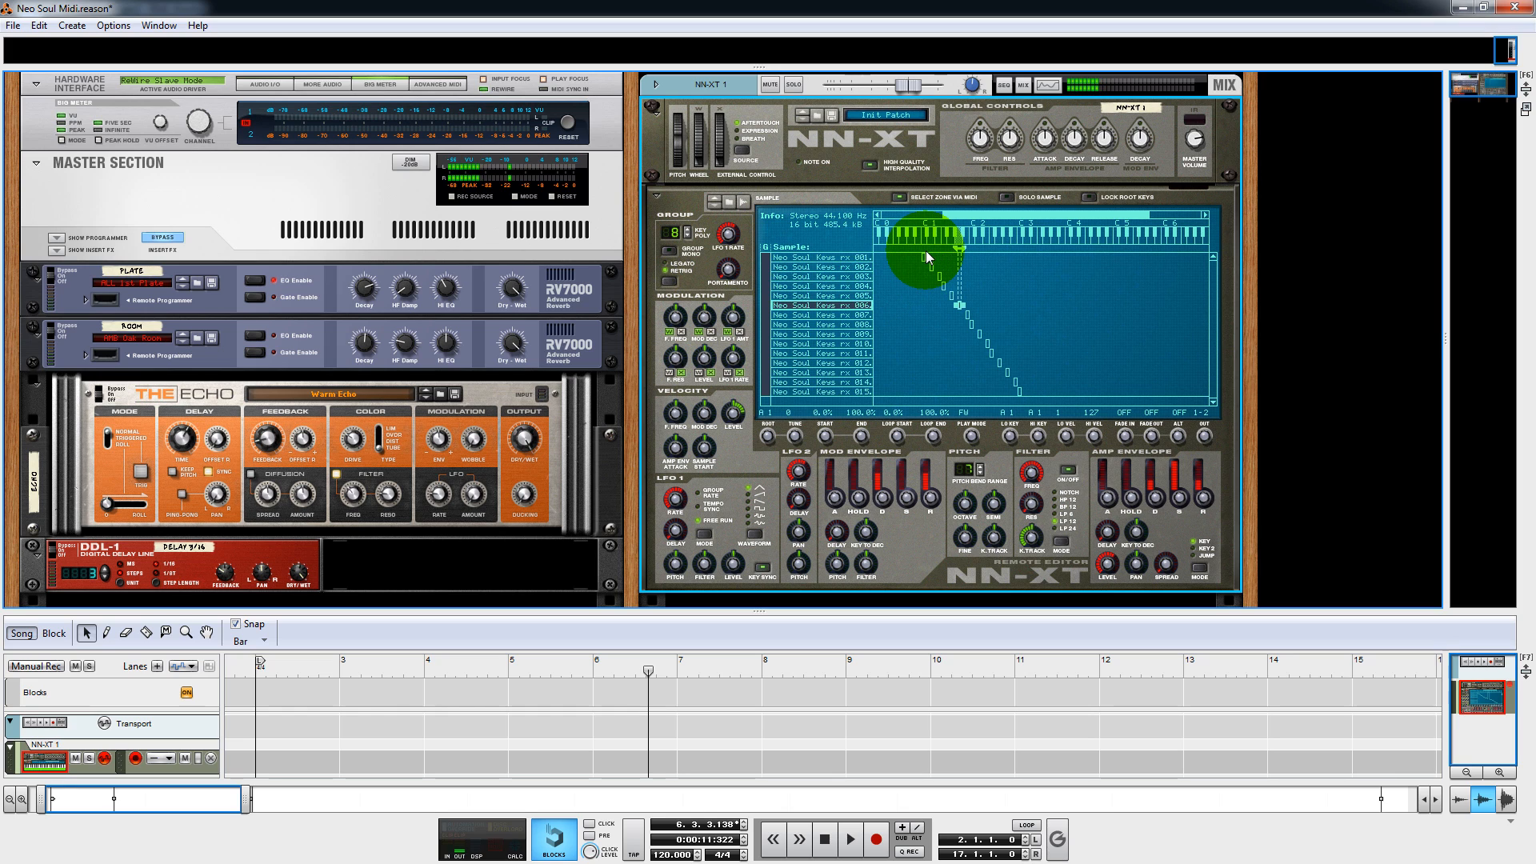
key("Down")
key("Down")
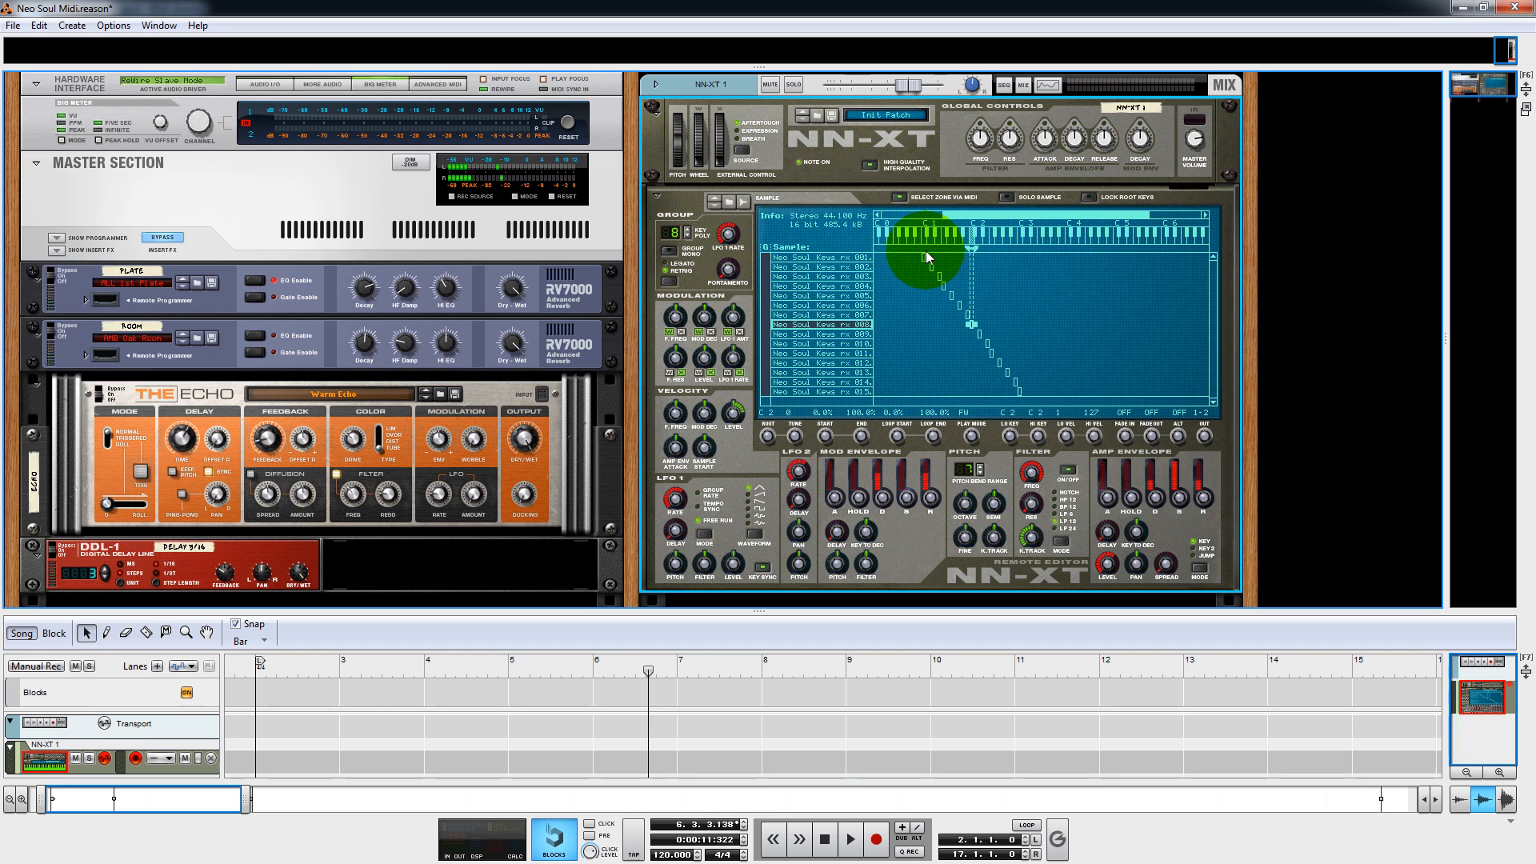
key("Down")
key("Down")
key("Down")
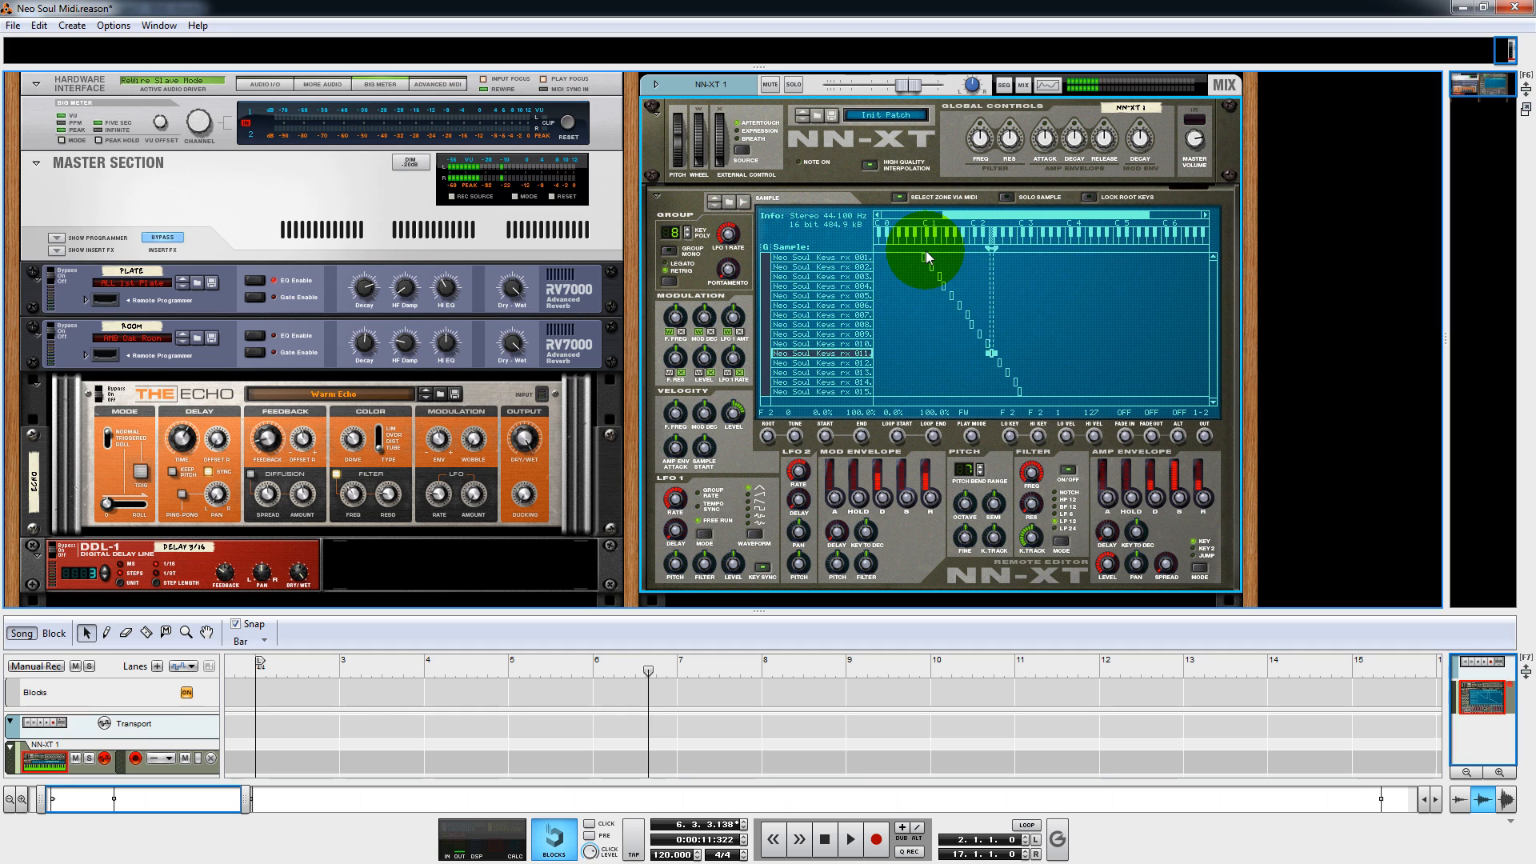
key("Down")
key("Down")
key("Down")
key("Down")
key("Up")
key("Up")
key("Up")
key("Up")
key("Up")
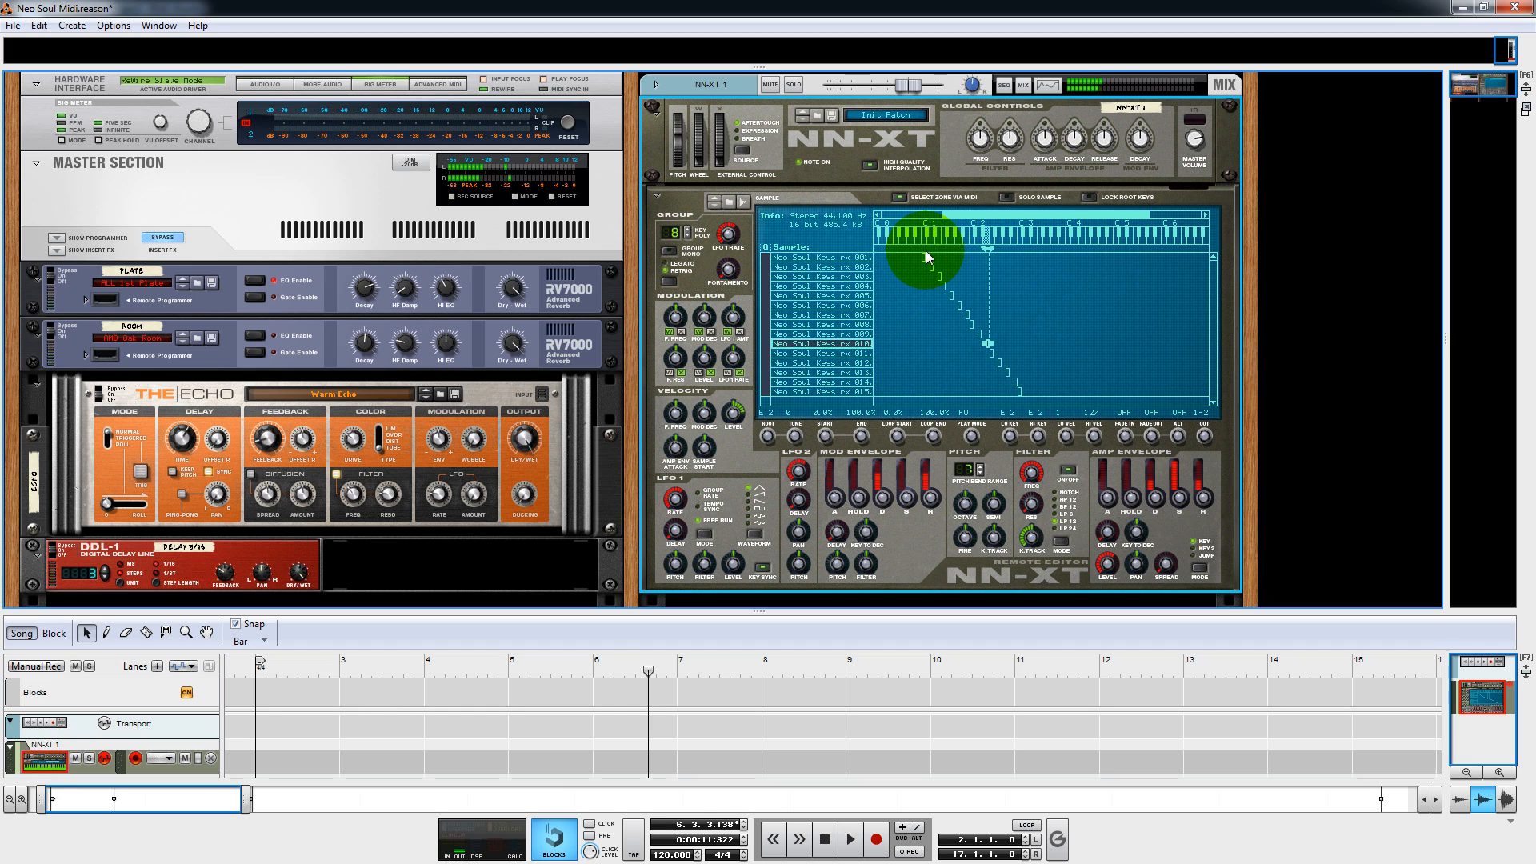
key("Up")
key("Up")
key("Up")
key("Up")
key("Up")
key("Up")
key("Up")
key("Up")
key("Up")
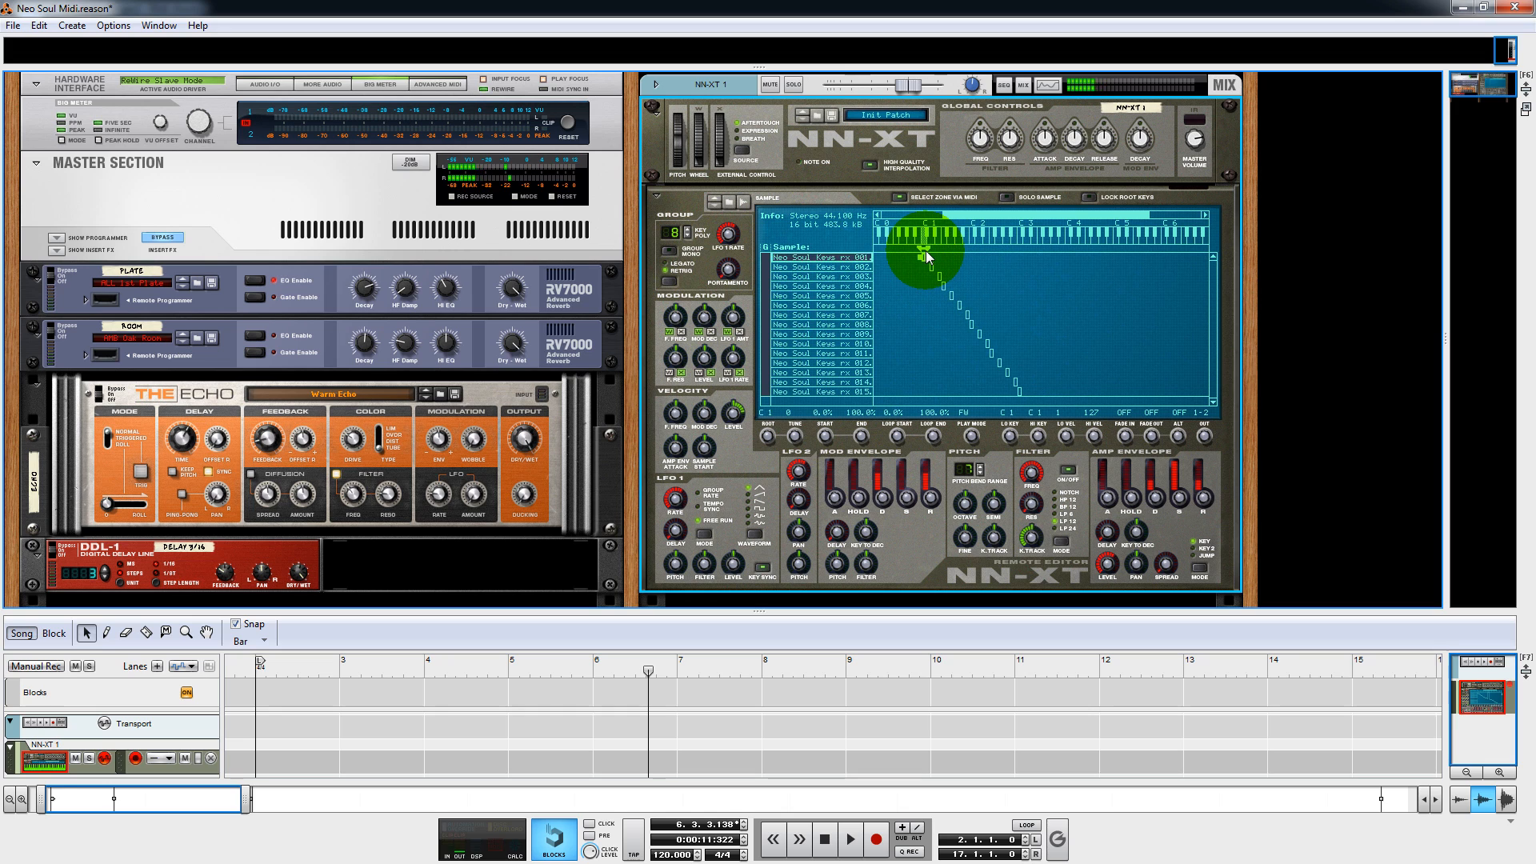
key("Down")
key("Down")
key("Down")
key("Up")
key("Up")
key("Up")
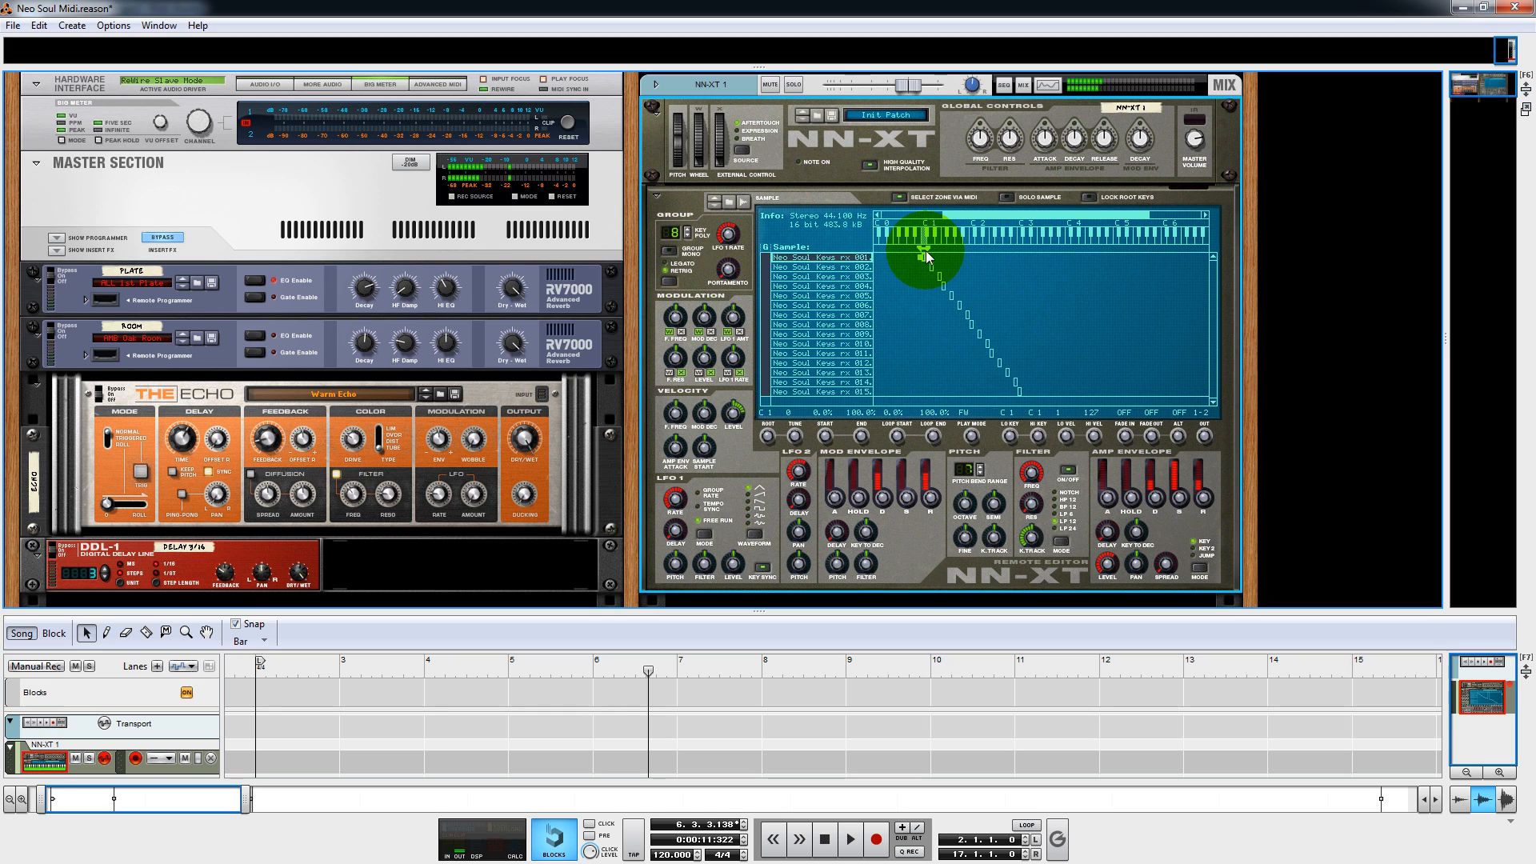